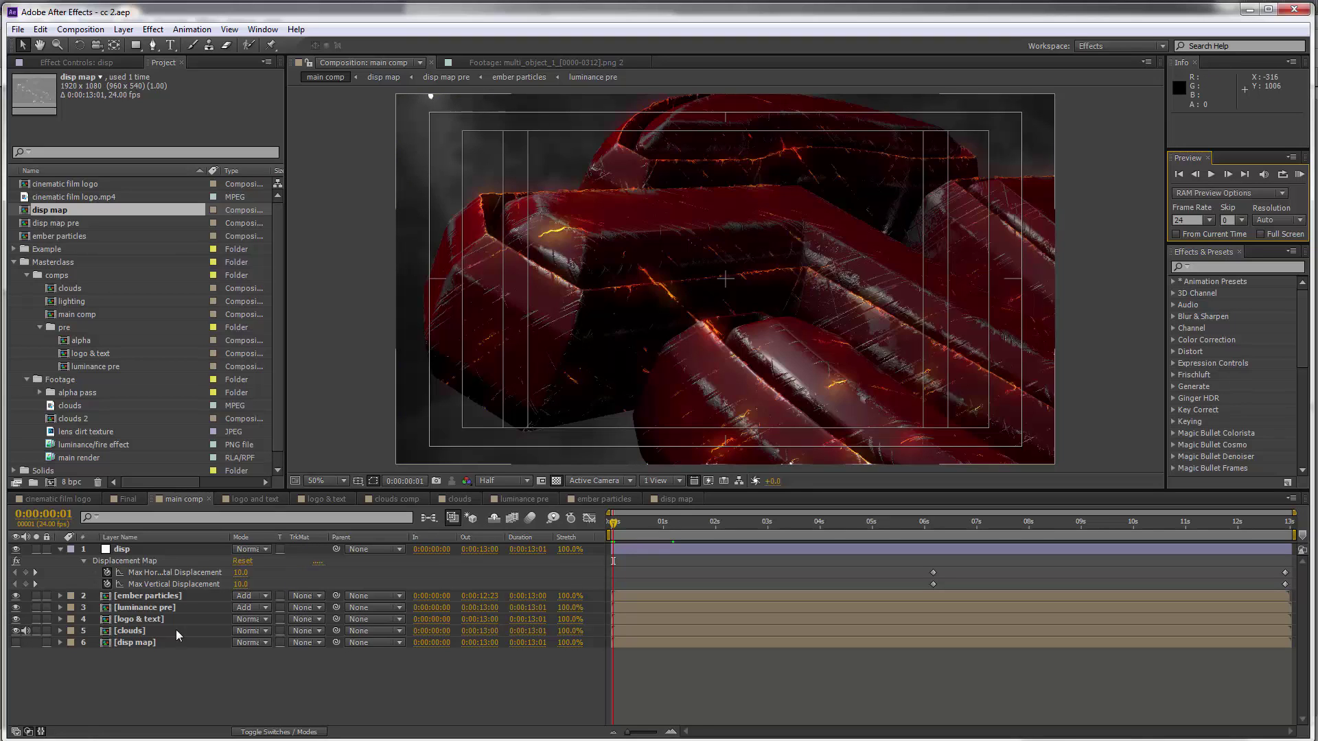
- Apply the Key Correct Light Wrap effect to the logo & text layer, using the clouds layer as its background
right_click(154, 621)
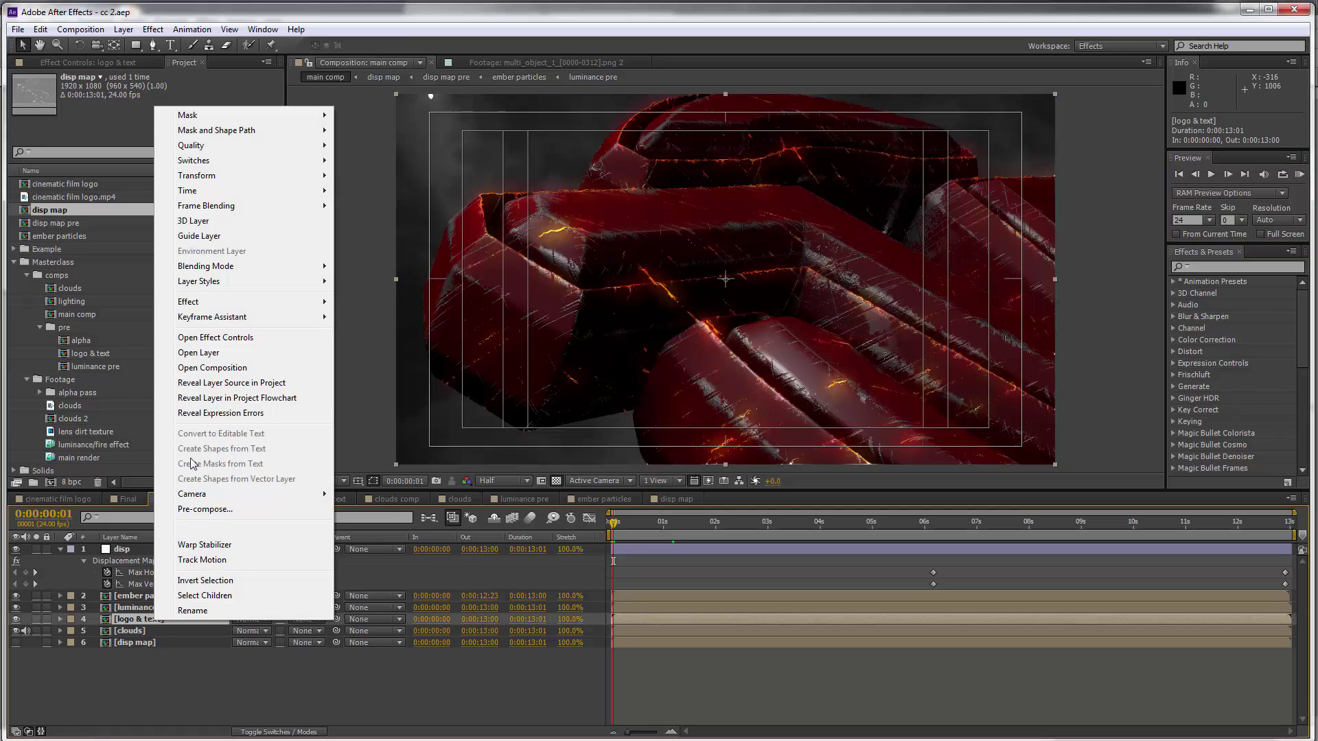
mouse_move(200, 306)
mouse_move(434, 423)
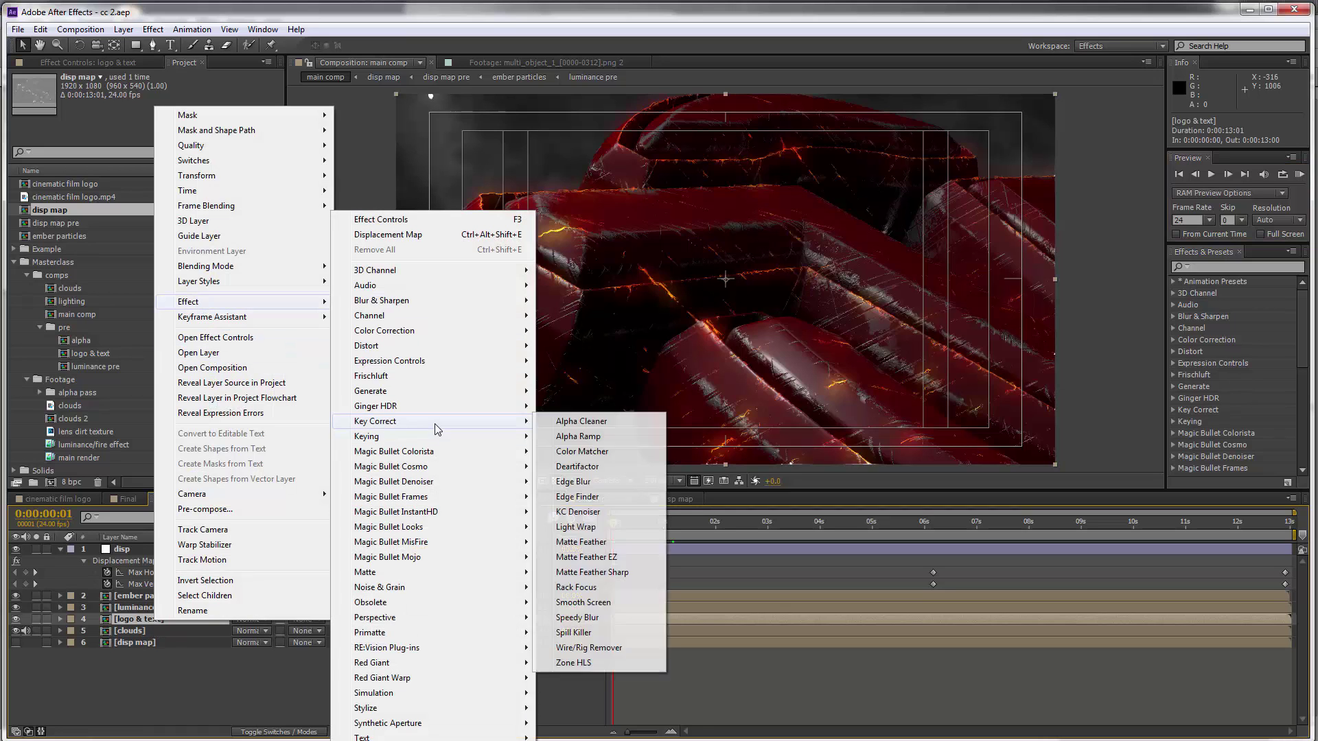
left_click(592, 530)
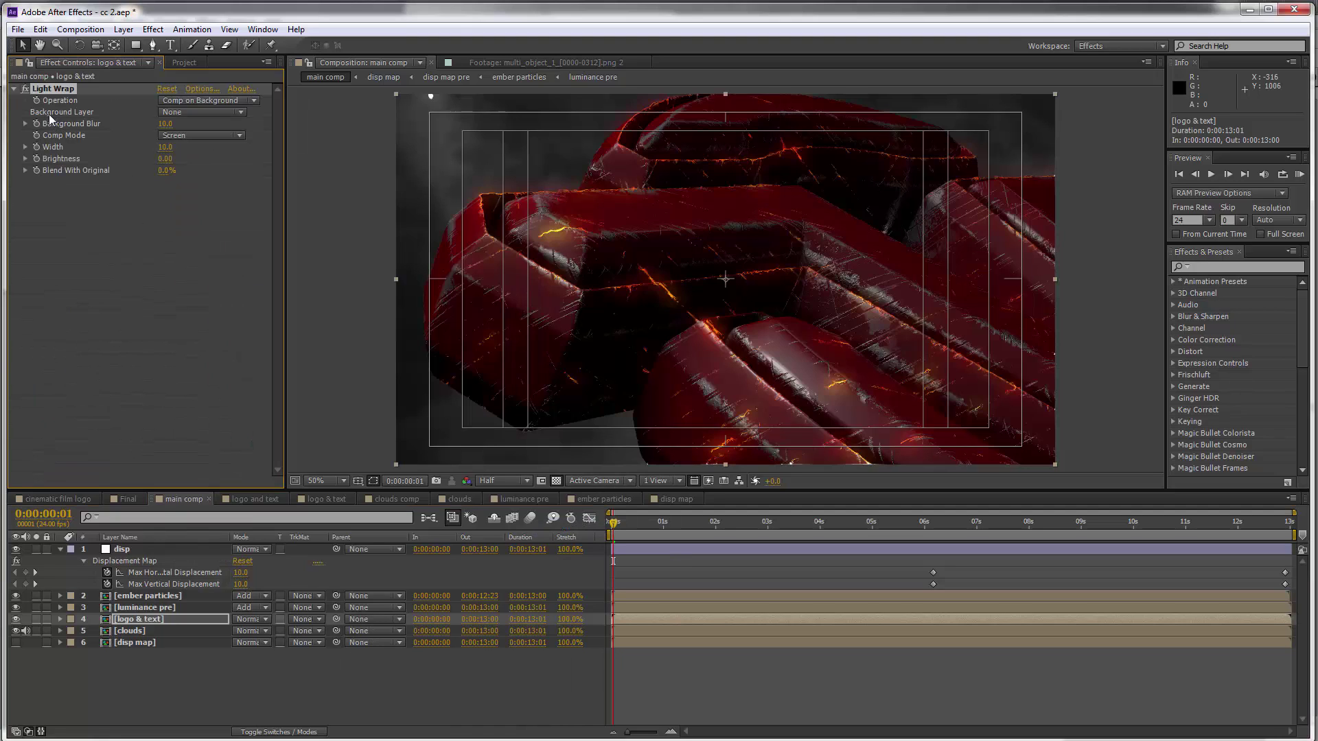
left_click(184, 111)
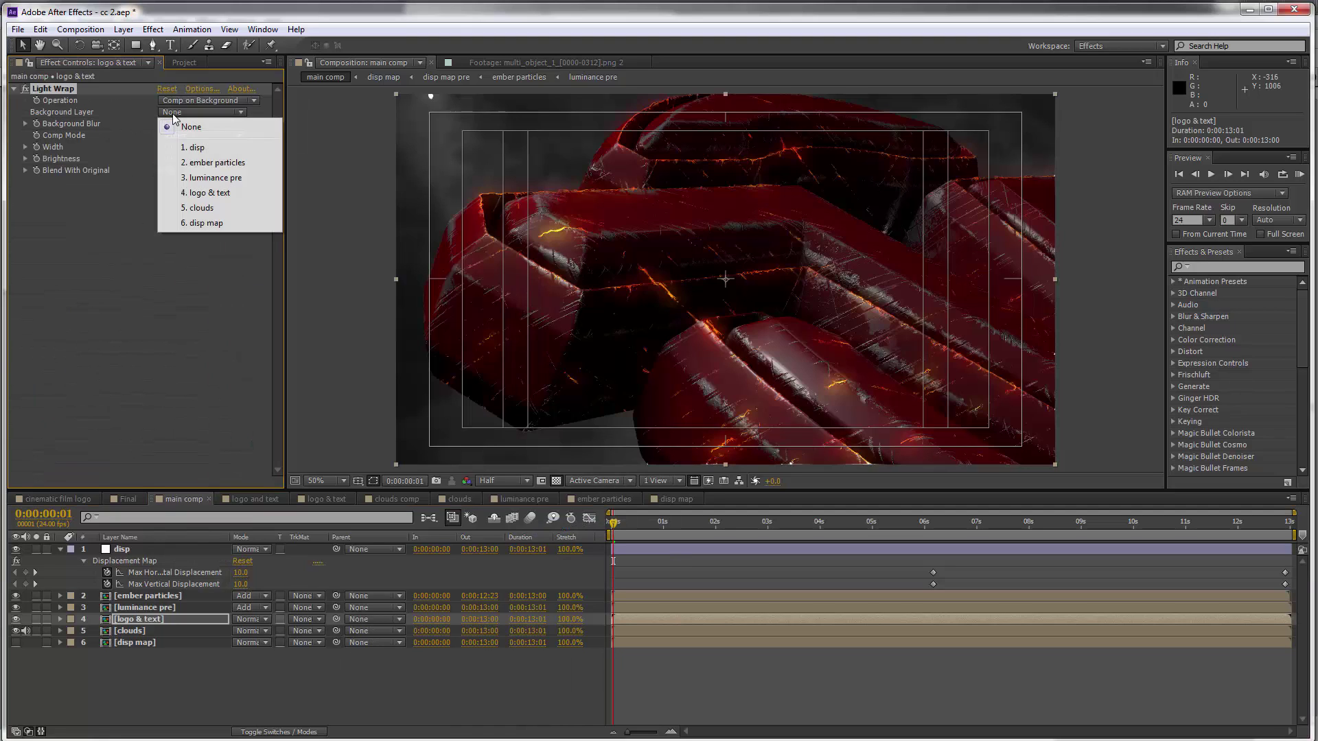
left_click(201, 208)
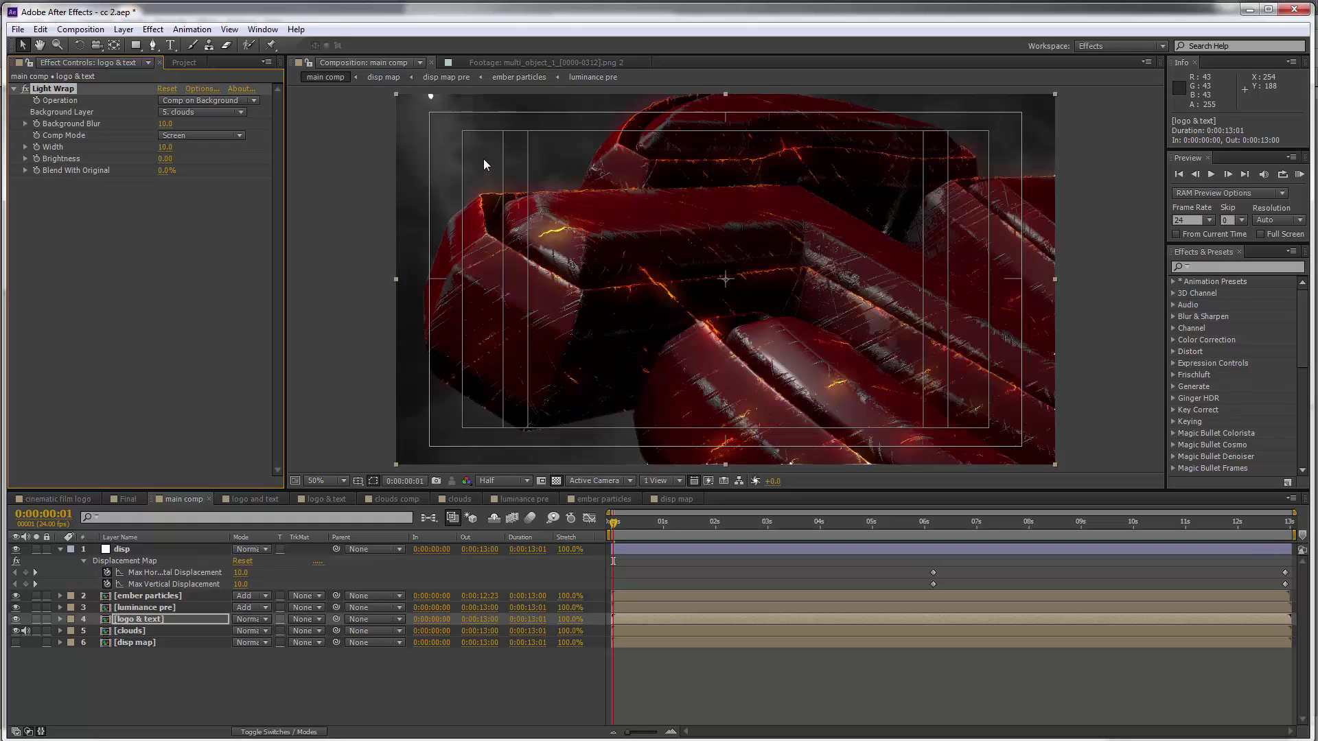
- Set the Light Wrap width to 50 and its comp mode to Add
left_click(167, 148)
type("50")
key("Return")
key("ctrl+z")
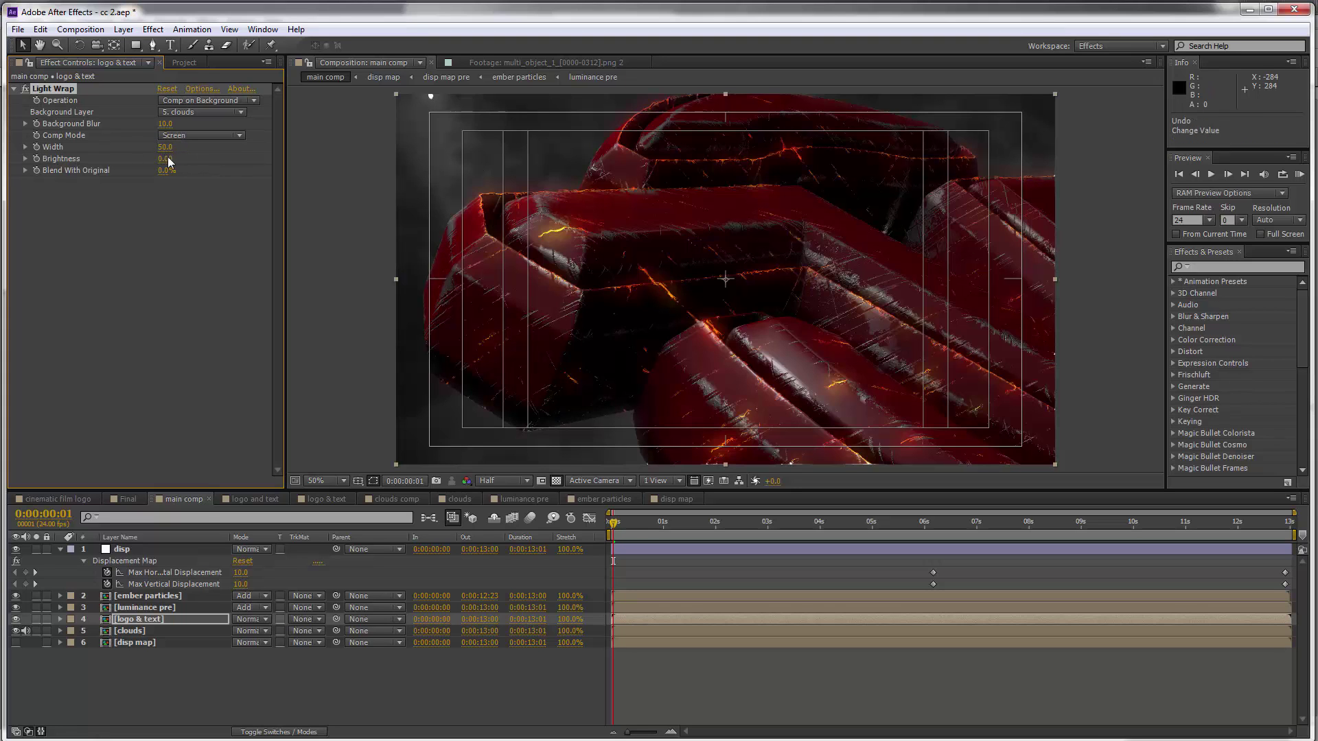
left_click(183, 135)
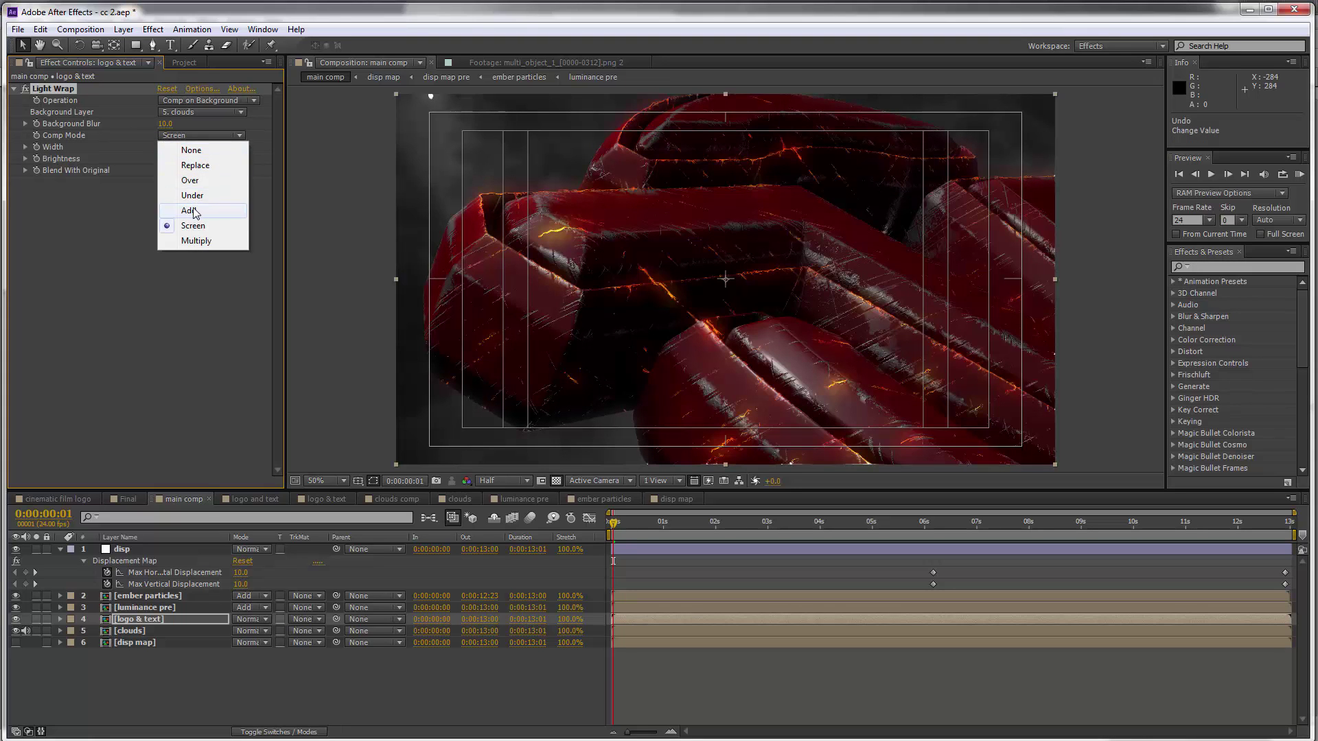
left_click(192, 209)
- Compare the logo's upper edges with the Light Wrap effect switched off and on at 100% magnification
key("period")
left_click_drag(412, 321, 578, 402)
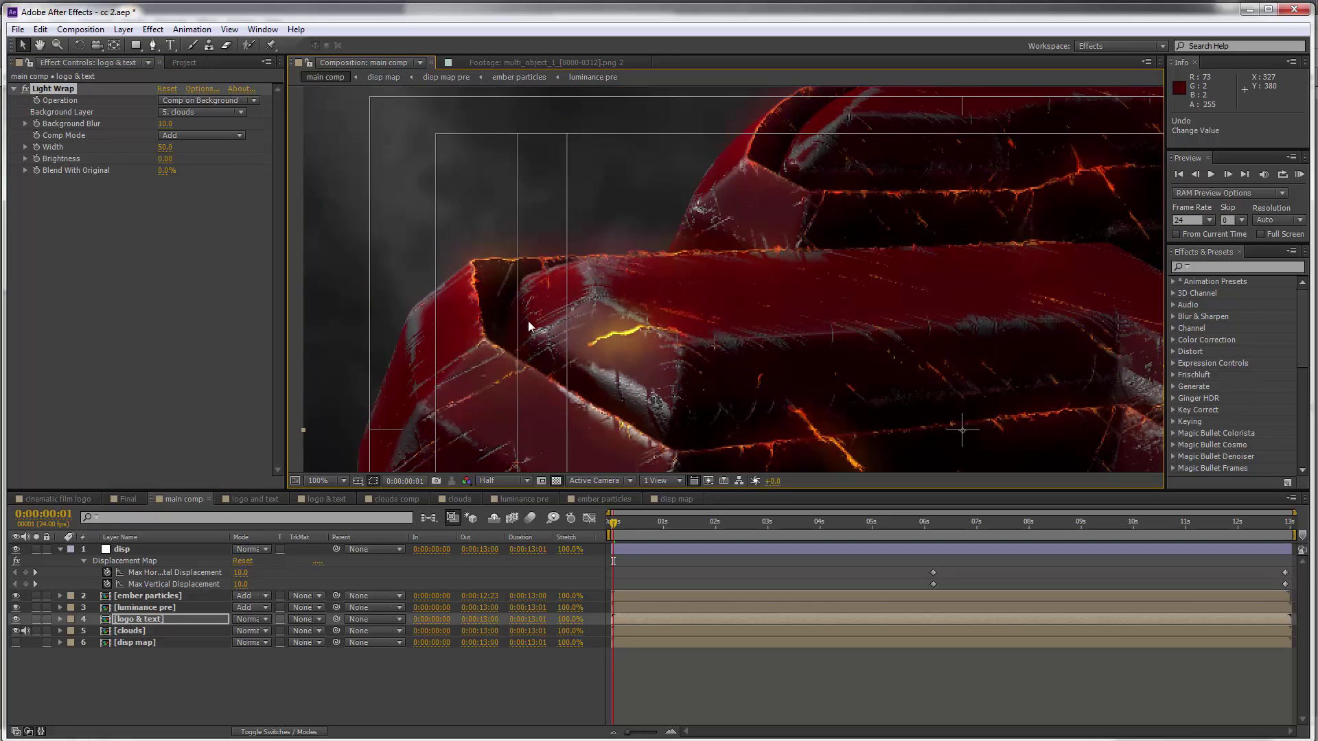
left_click(26, 88)
left_click(27, 89)
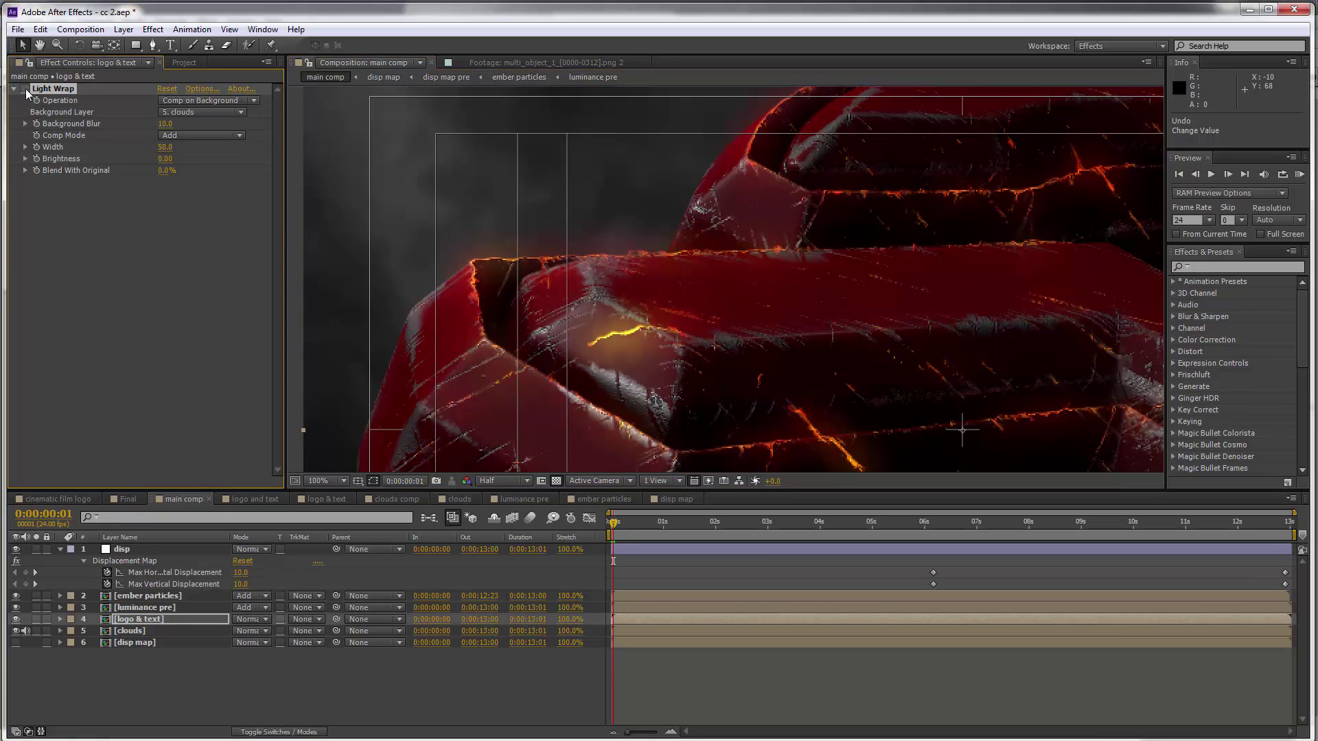
left_click(26, 89)
left_click(26, 88)
left_click(25, 90)
left_click(25, 89)
left_click(27, 89)
left_click(26, 88)
left_click(26, 88)
left_click(26, 88)
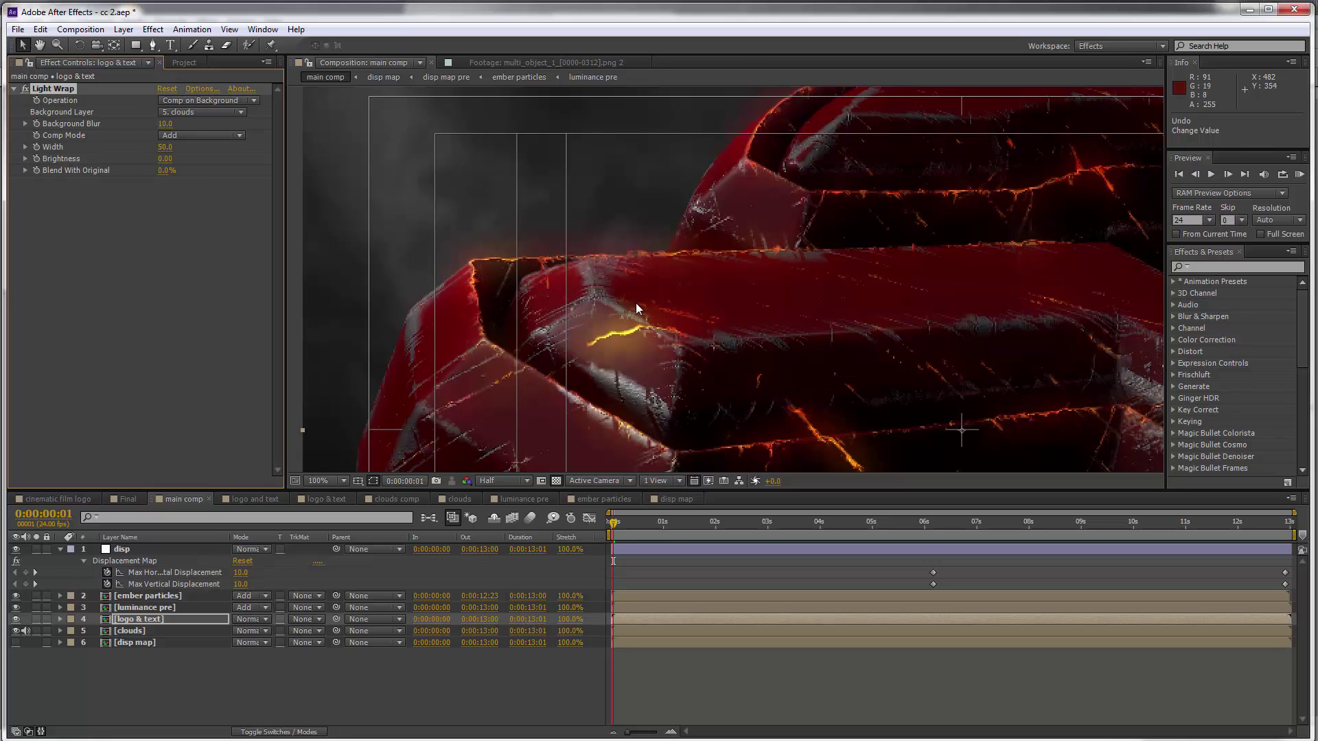
- Examine how the Light Wrap effect changes the logo's lower edges against the clouds
scroll(637, 303, "down", 2)
left_click_drag(744, 353, 630, 202)
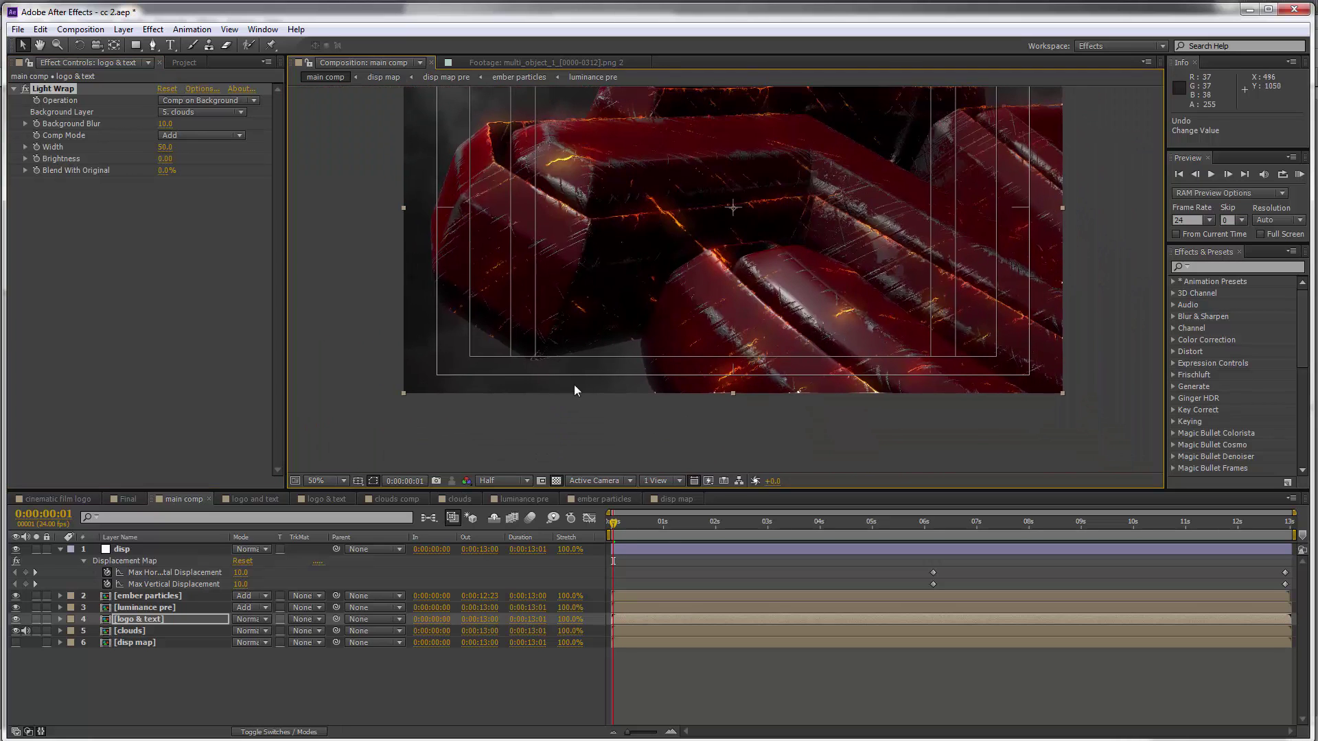
scroll(588, 384, "up", 2)
left_click_drag(653, 306, 797, 342)
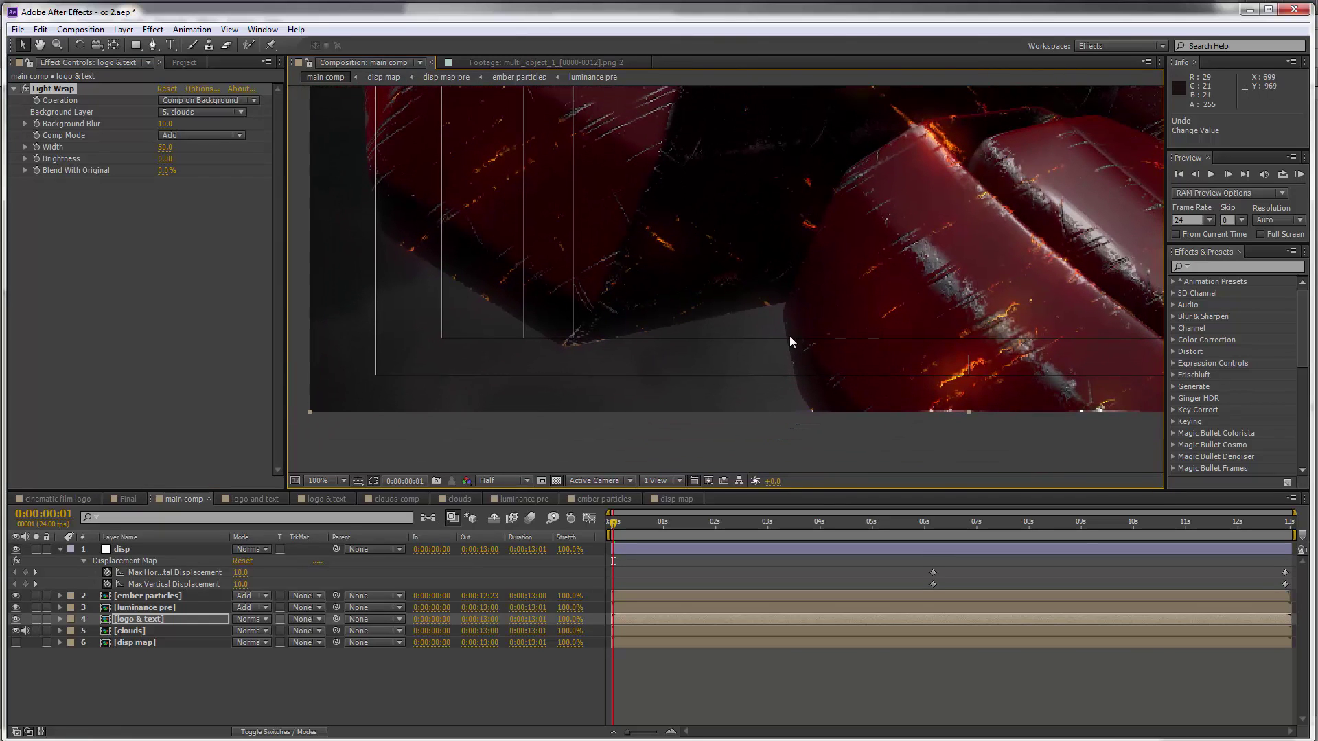
left_click(19, 88)
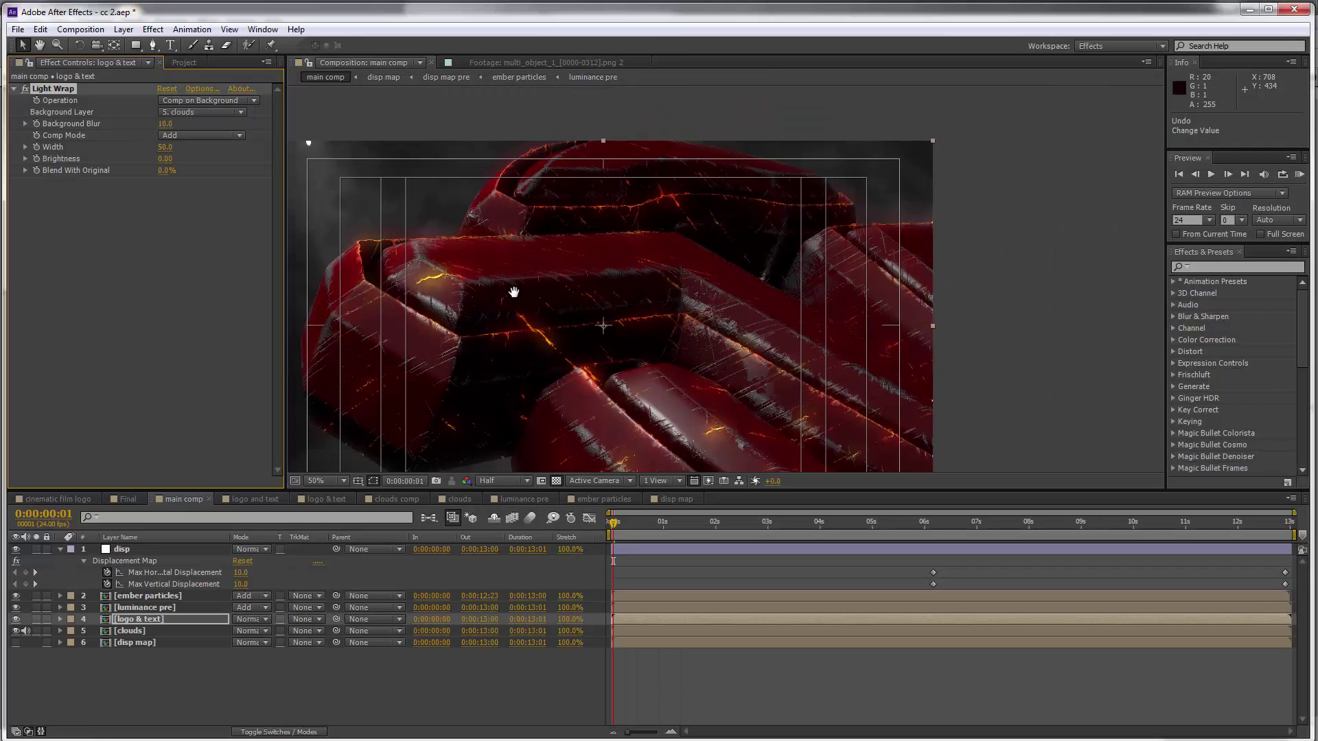
left_click_drag(514, 294, 576, 260)
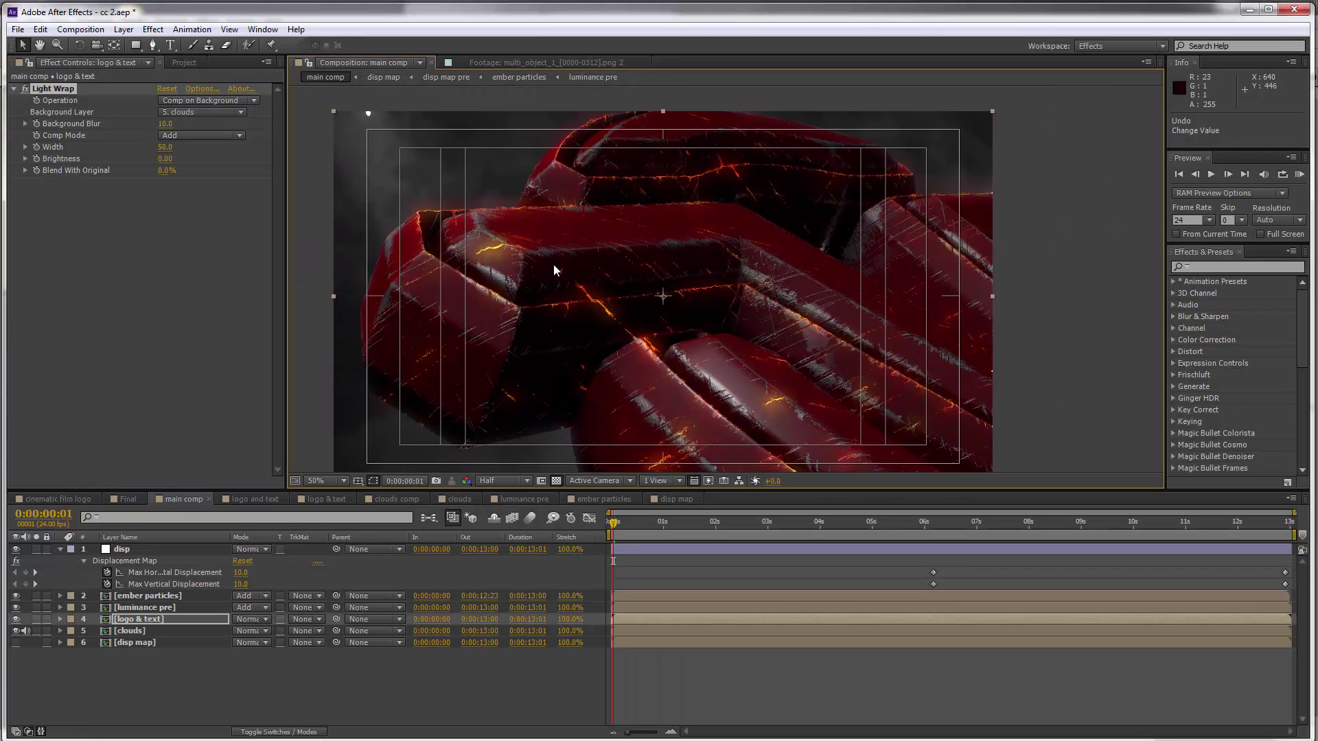
- Delete the Light Wrap effect from the logo & text layer
left_click(47, 91)
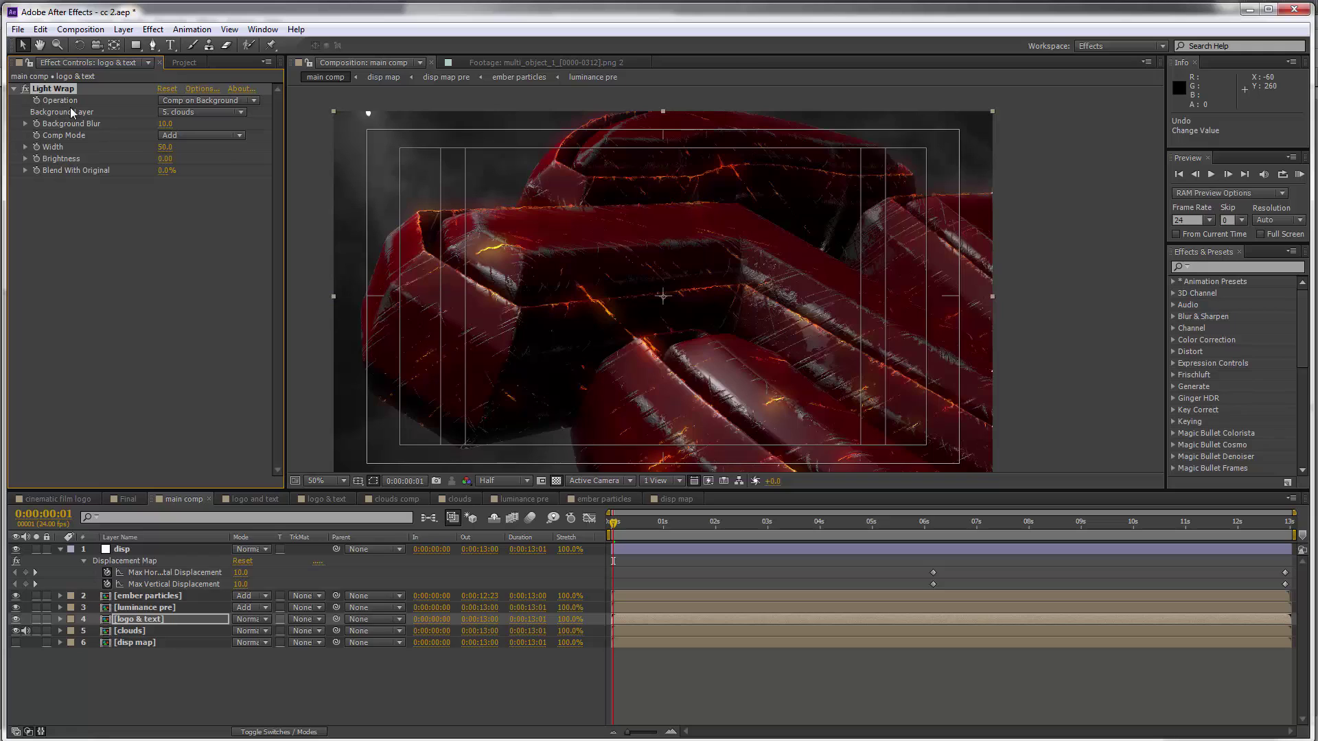
key("Delete")
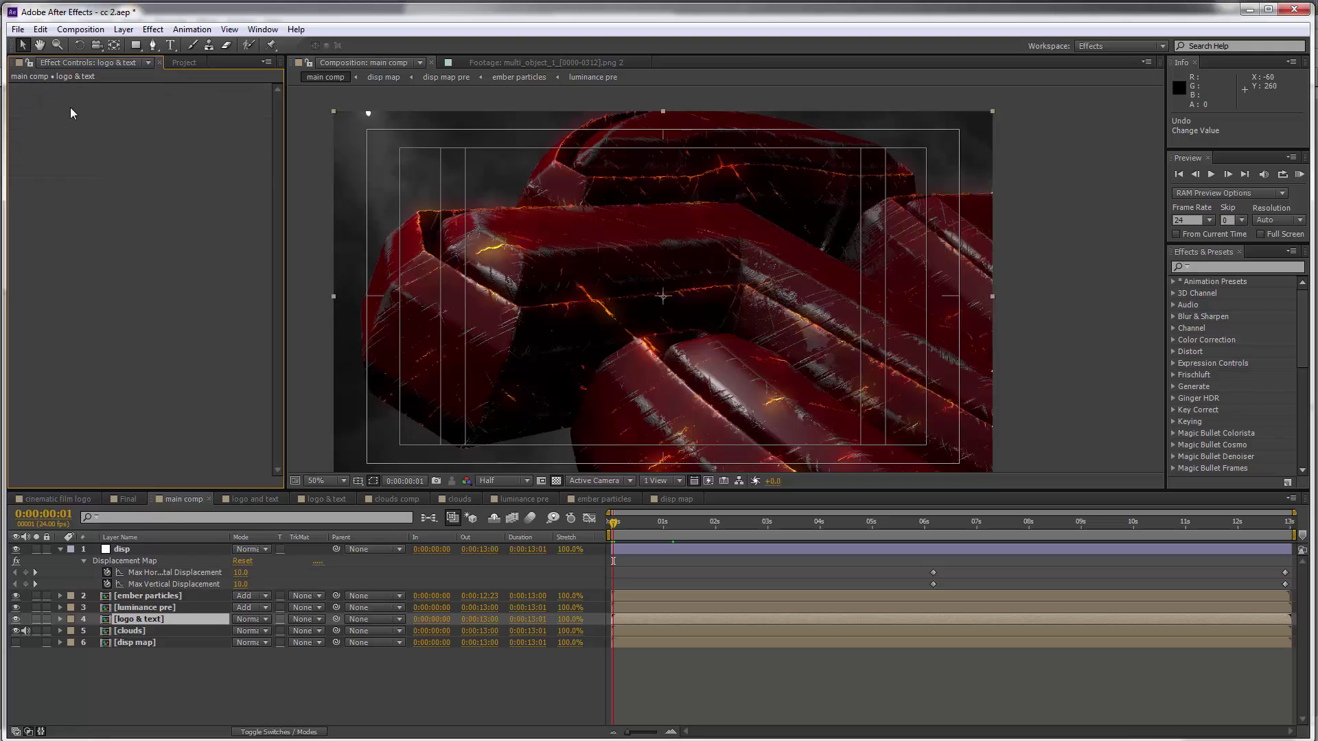
- Open the alpha composition from the pre folder and scrub through its black-and-white matte to about 0:00:05:08
left_click(182, 62)
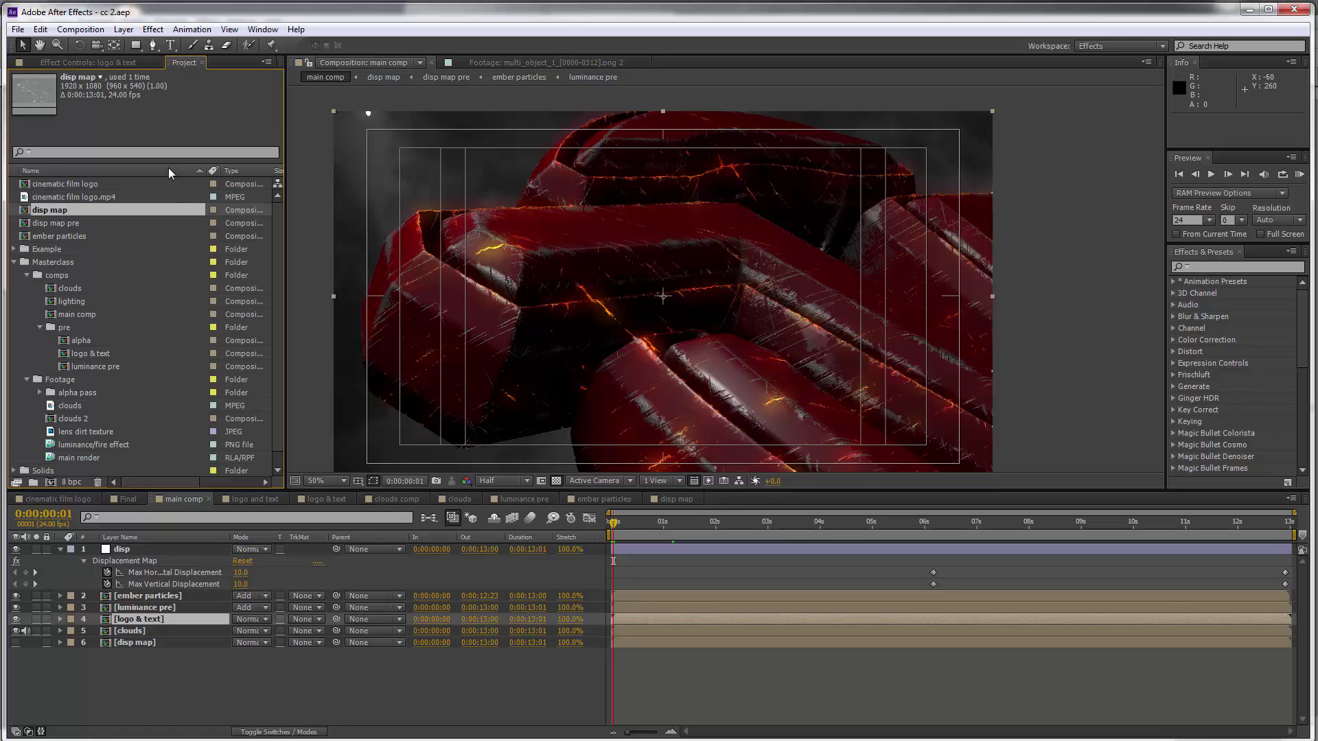
double_click(81, 340)
left_click_drag(625, 522, 836, 549)
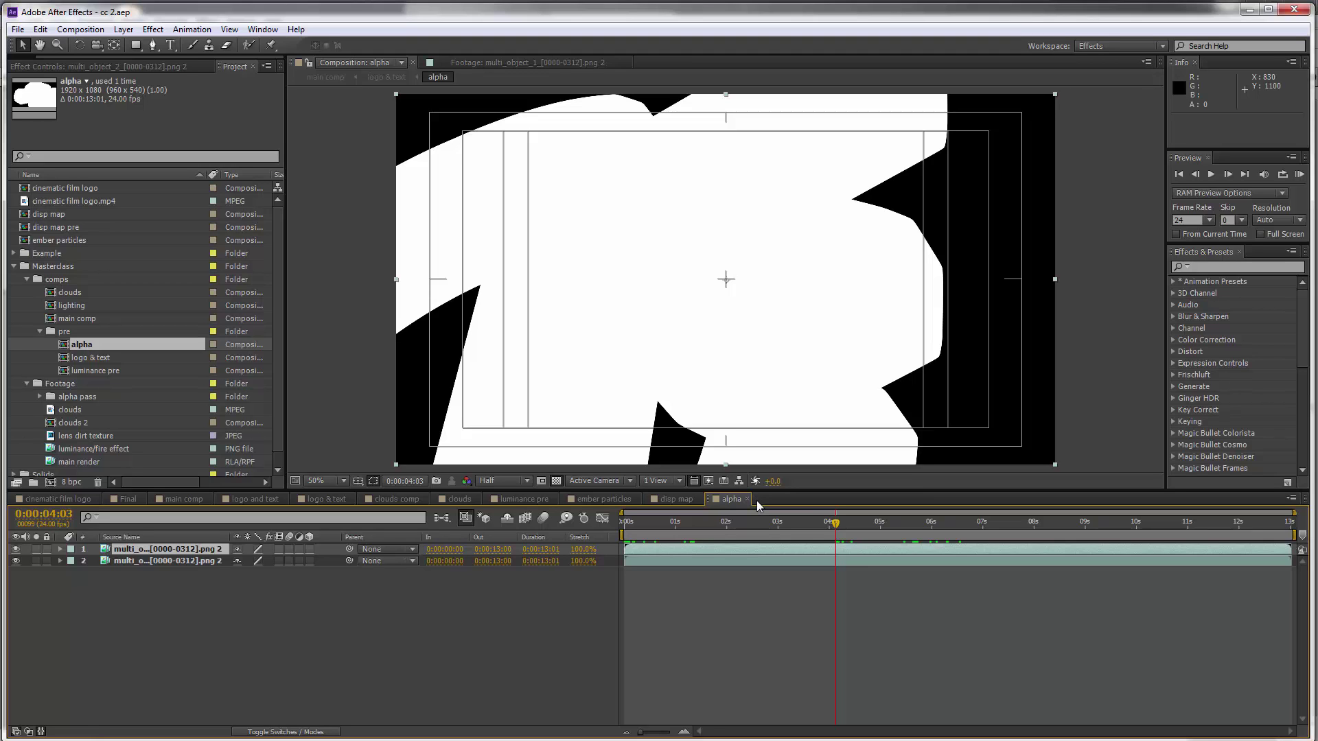
left_click_drag(783, 529, 896, 533)
- Solo the logo & text layer in main comp and apply a Generate Fill effect to it at 0:00:05:17
left_click(179, 499)
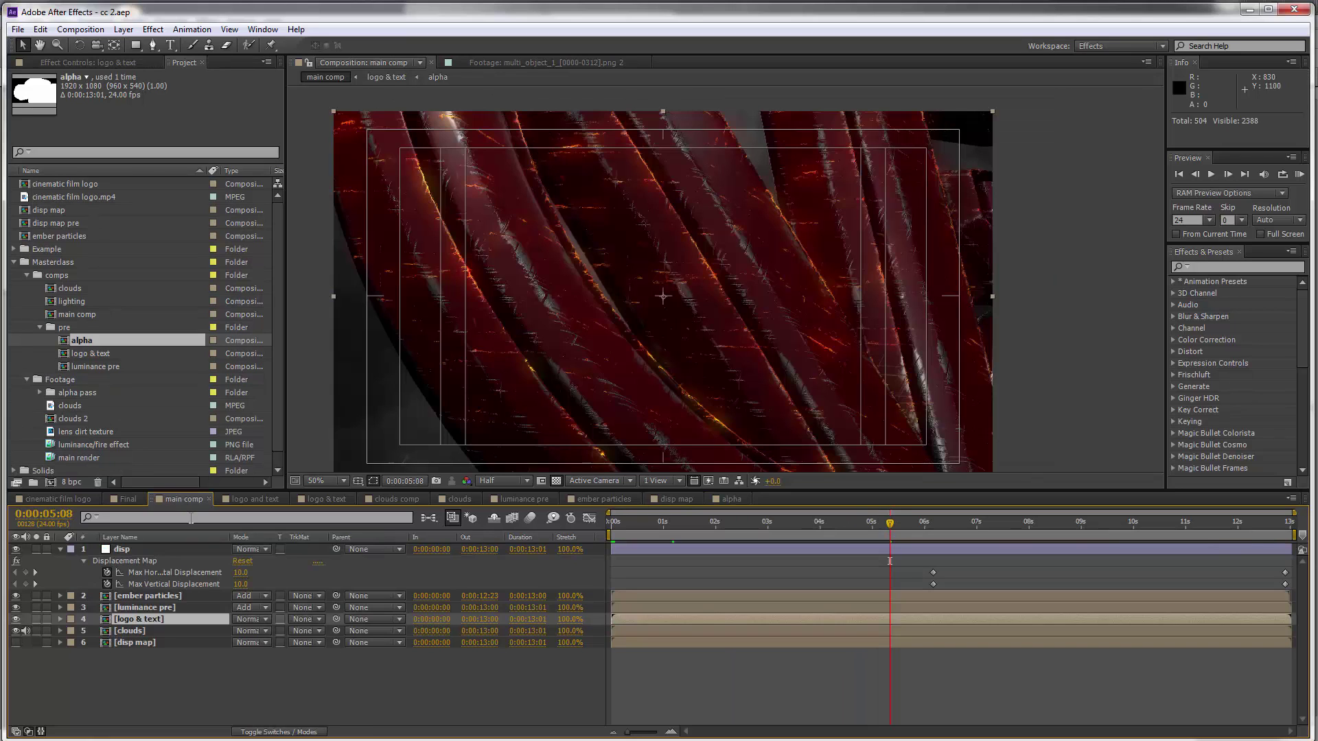
left_click(35, 619)
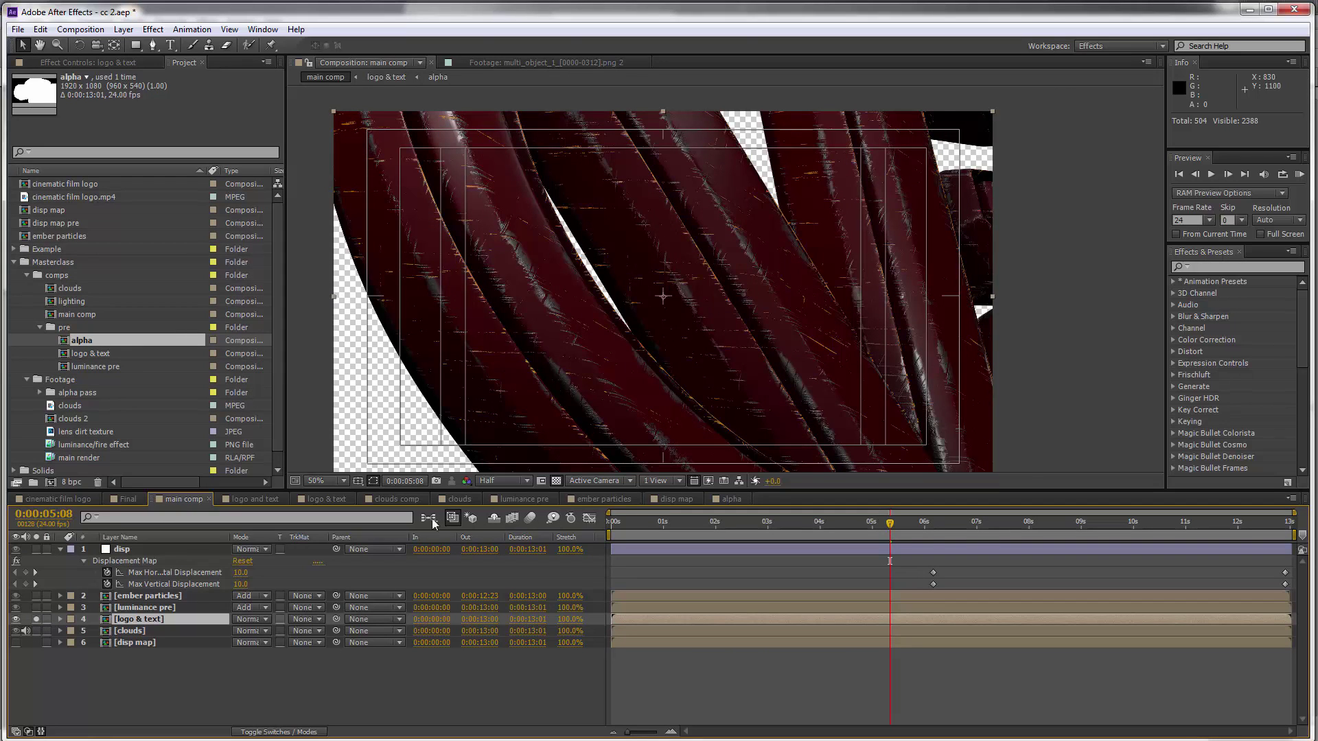
mouse_move(906, 530)
left_mouse_down()
mouse_move(809, 531)
mouse_move(909, 529)
left_mouse_up()
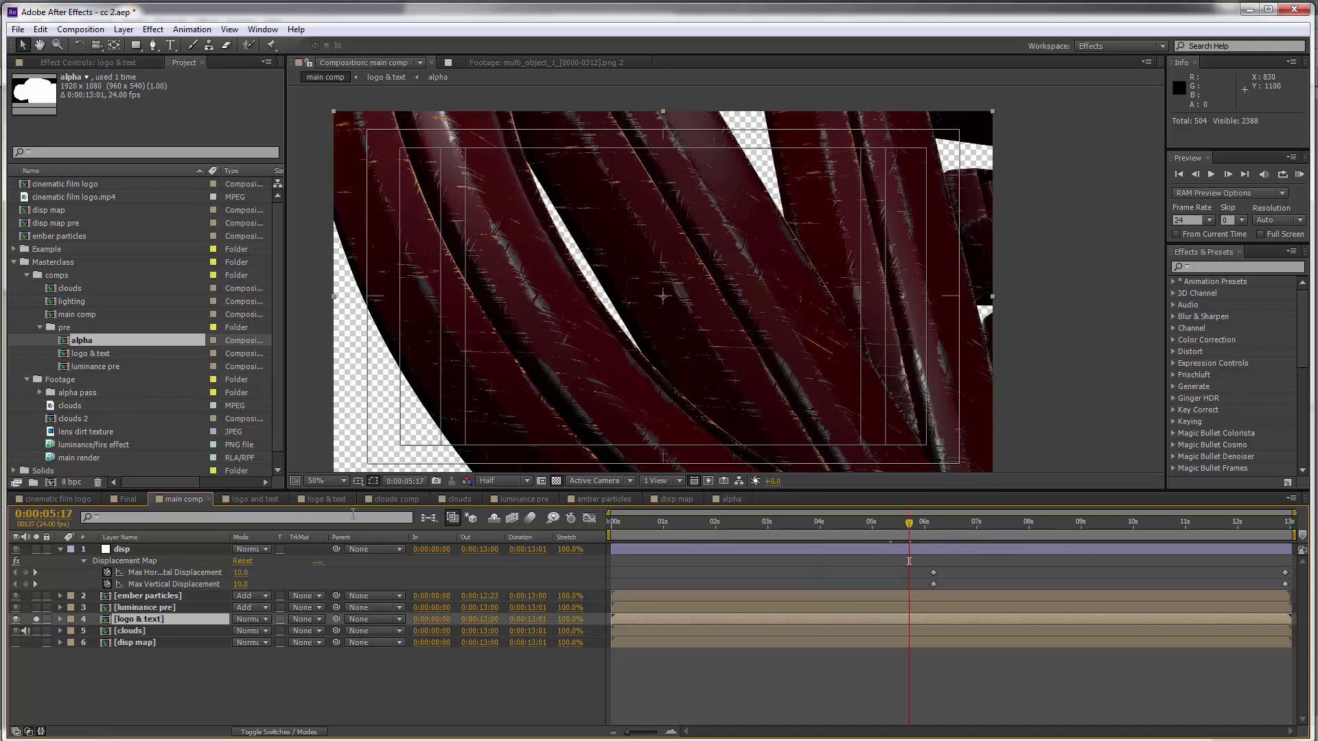
right_click(145, 618)
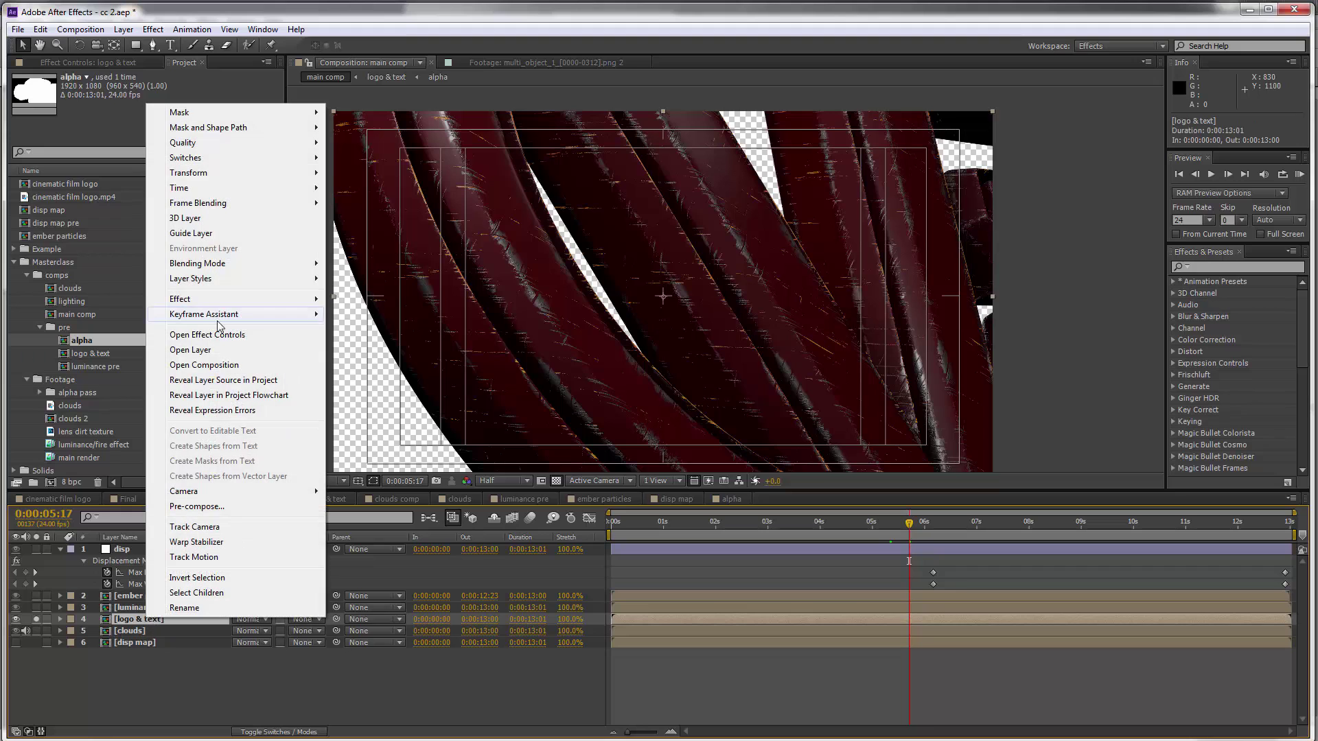
mouse_move(204, 305)
mouse_move(421, 391)
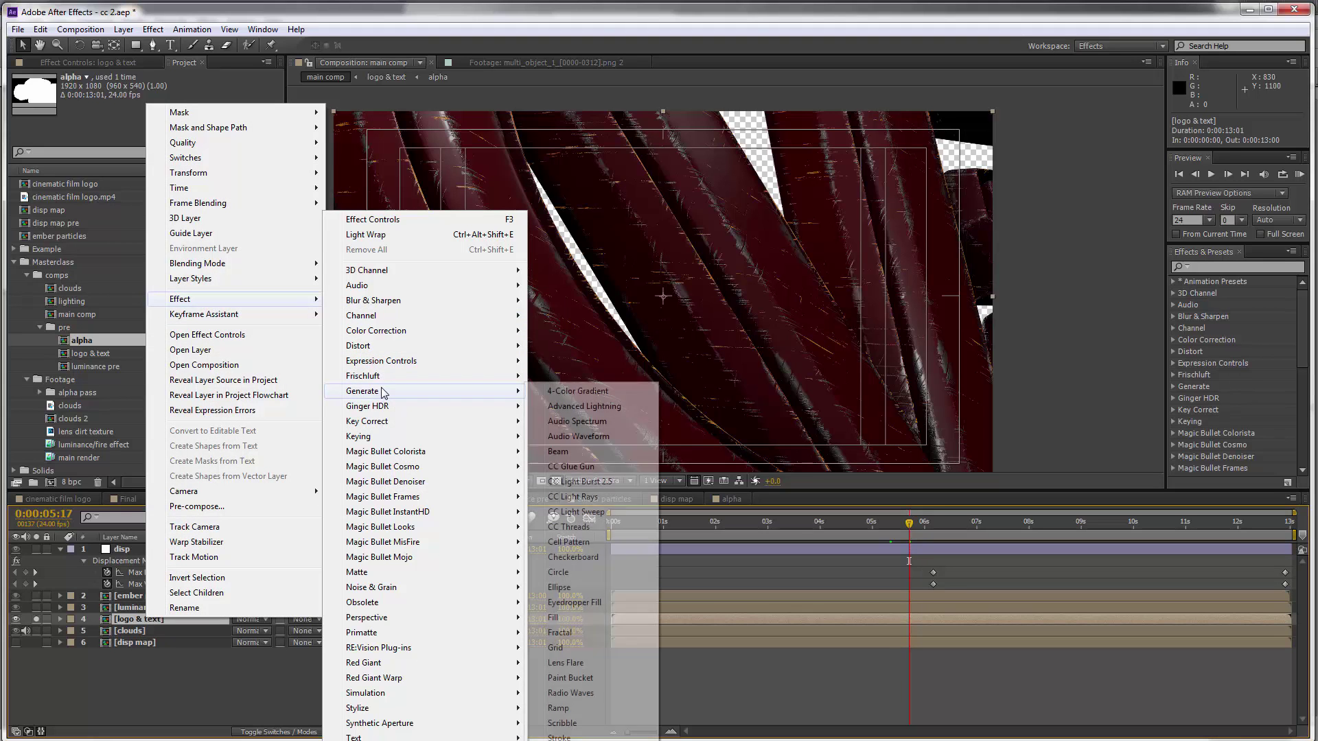
left_click(578, 617)
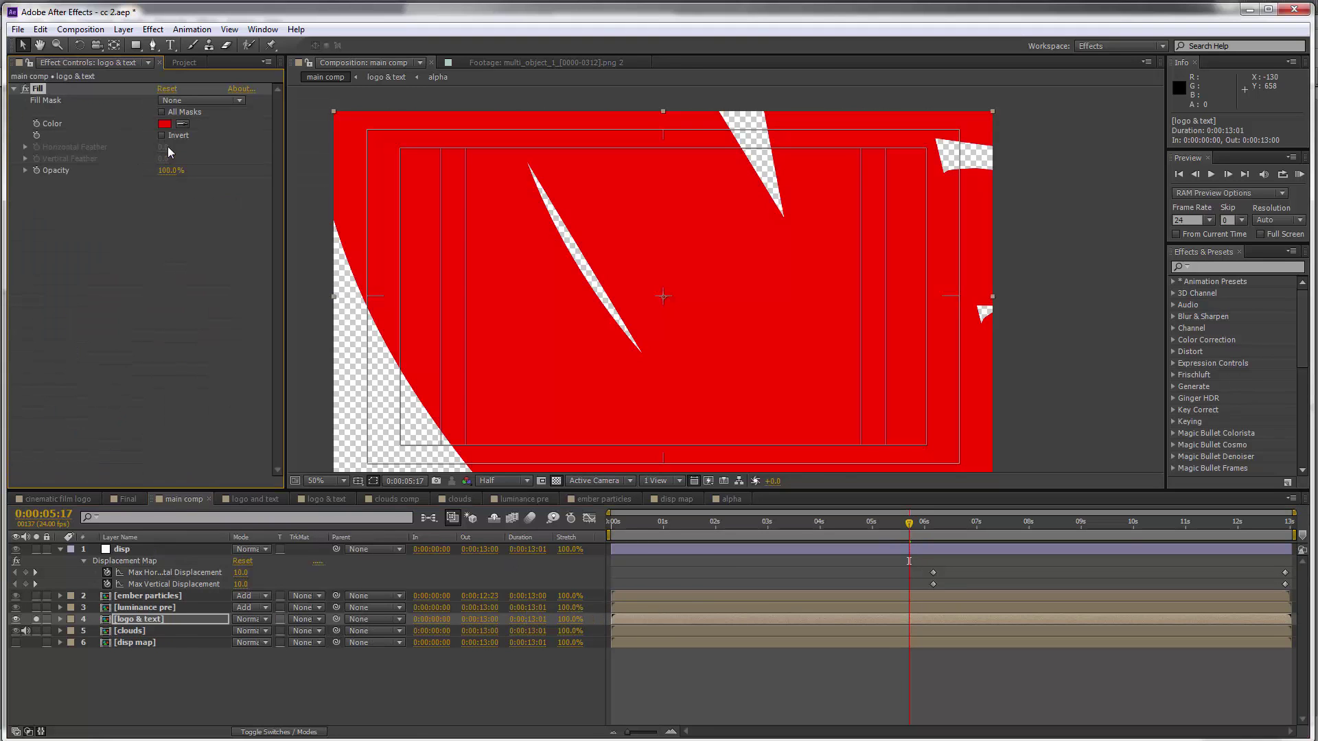
- Set the Fill colour to white (FFFFFF) and show the background as black instead of the transparency grid
left_click(164, 123)
left_click_drag(865, 438, 796, 366)
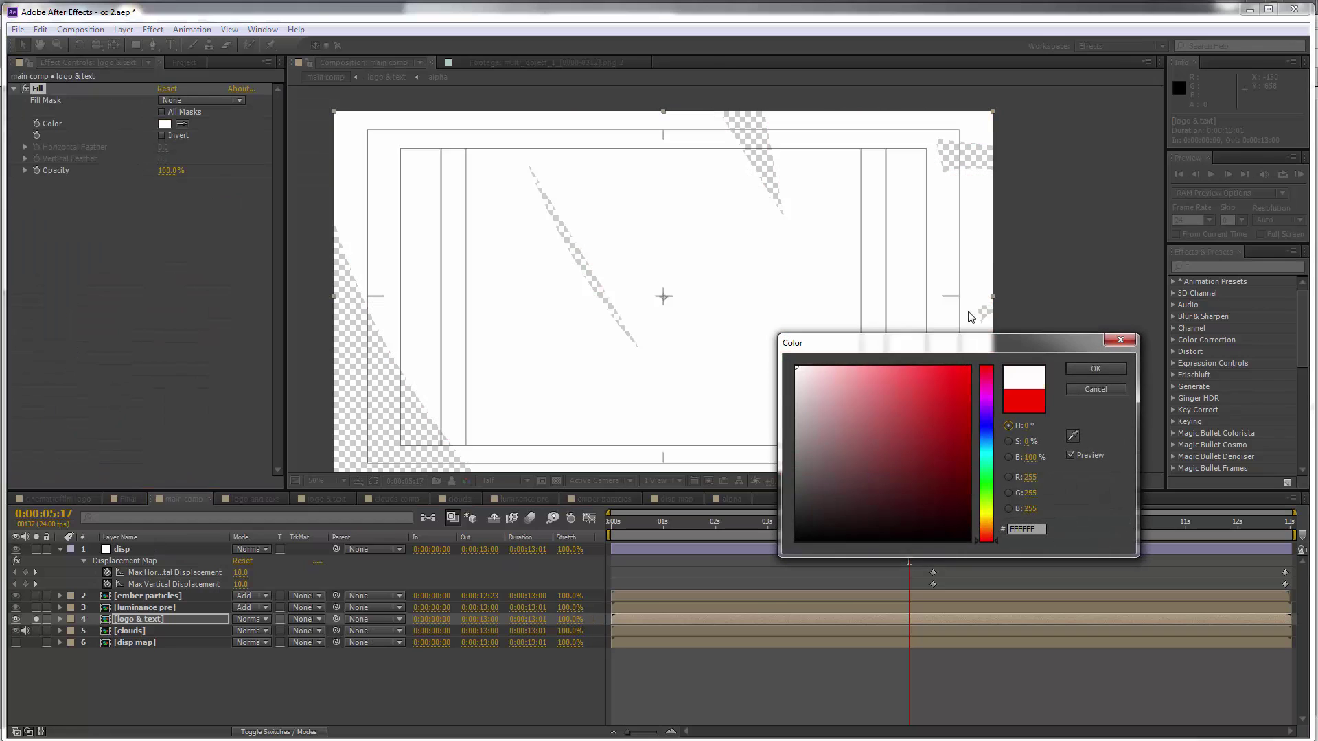
left_click(1096, 369)
left_click(556, 481)
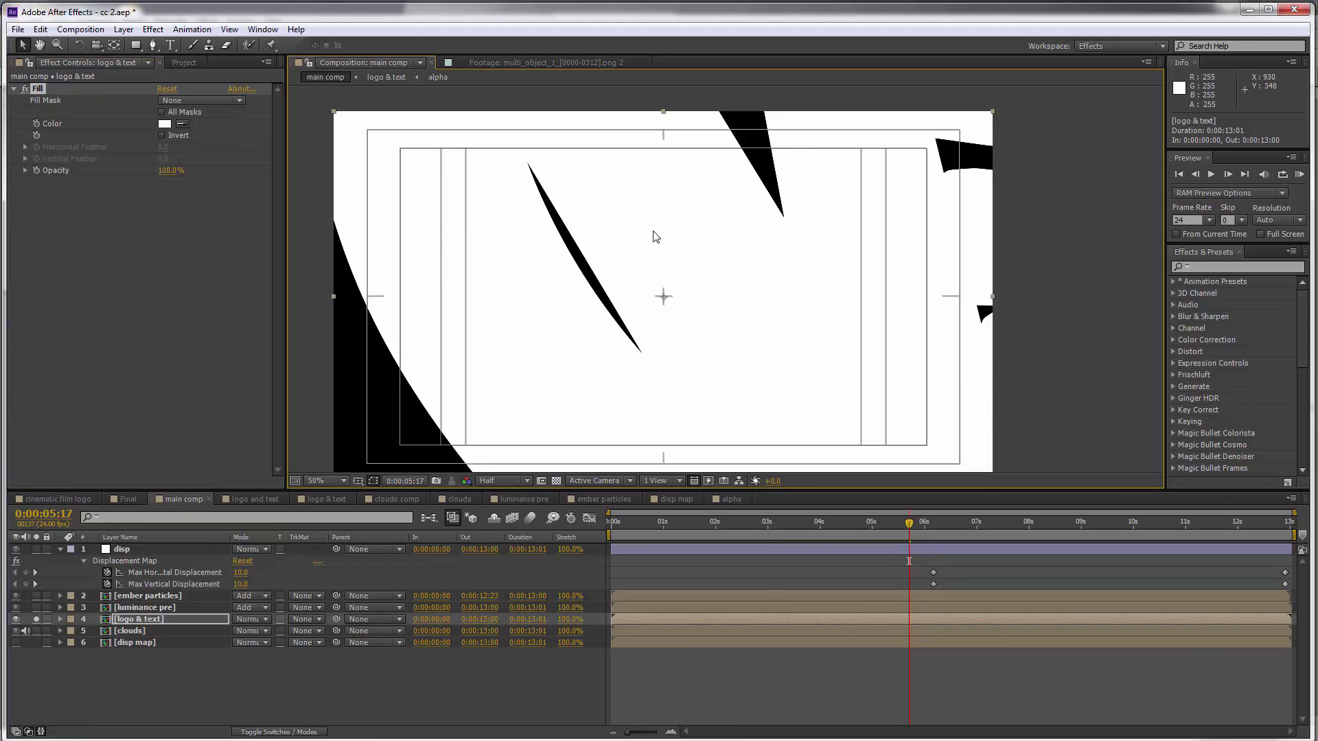
- Return to the alpha composition and scrub ahead to about 0:00:09:07 to review the matte
left_click(729, 499)
left_click_drag(815, 534, 1098, 547)
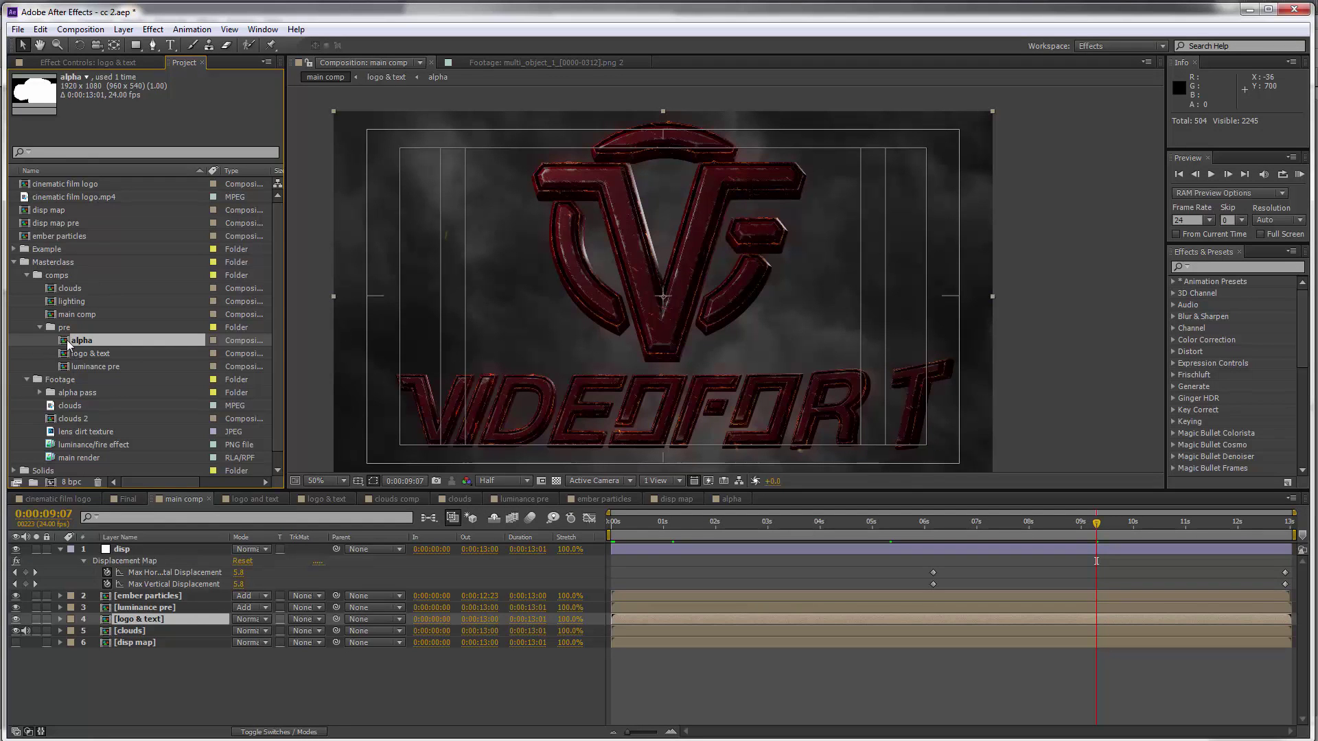
- Create a new composition from the alpha composition and name it lw
left_click_drag(67, 343, 55, 480)
left_click(80, 29)
left_click(103, 59)
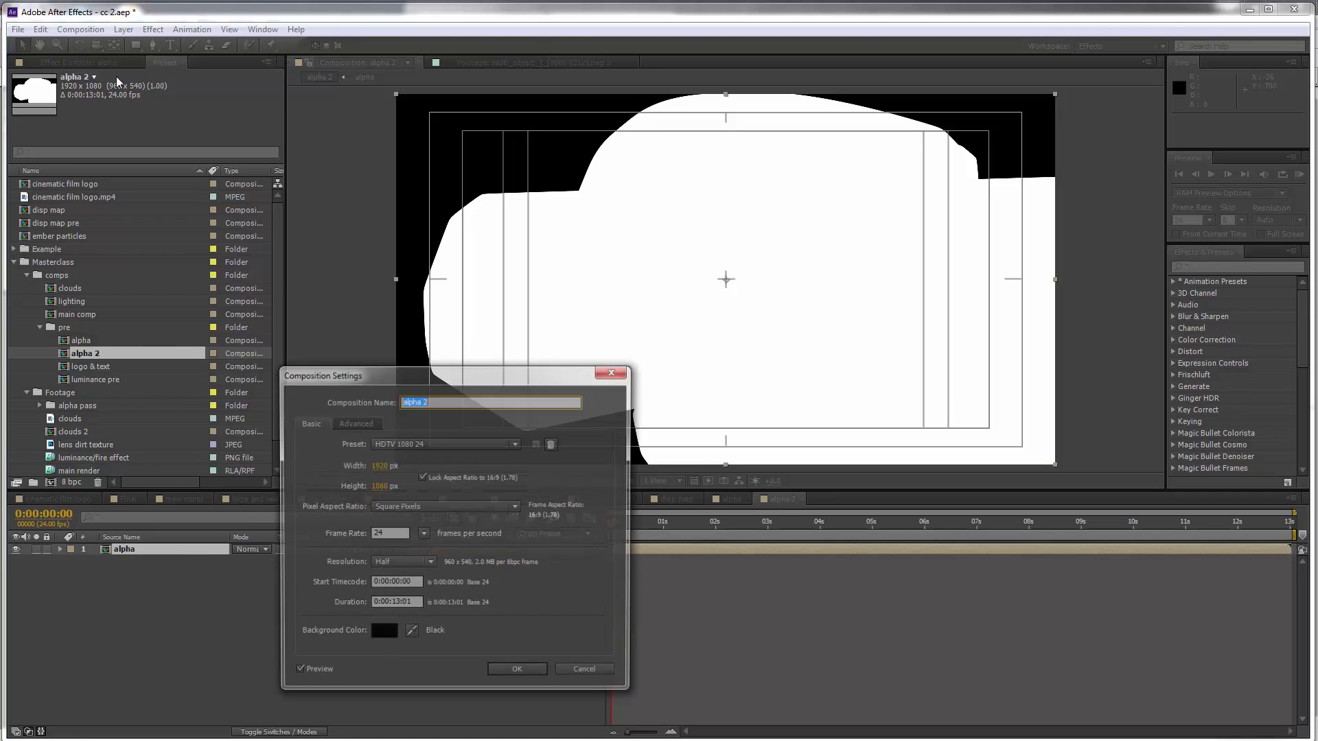
left_click(518, 673)
- Duplicate the alpha layer and set the lower copy's track matte to Luma Inverted Matte
key("ctrl+d")
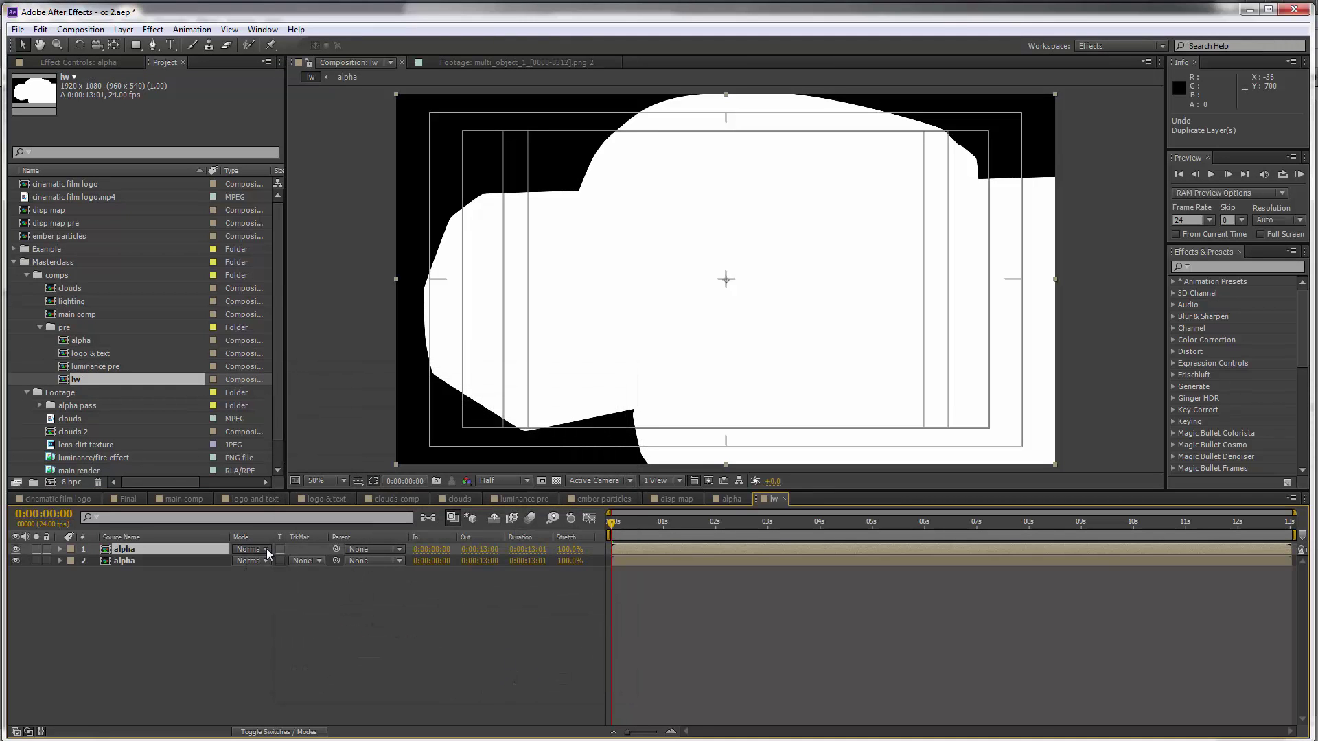
left_click(301, 564)
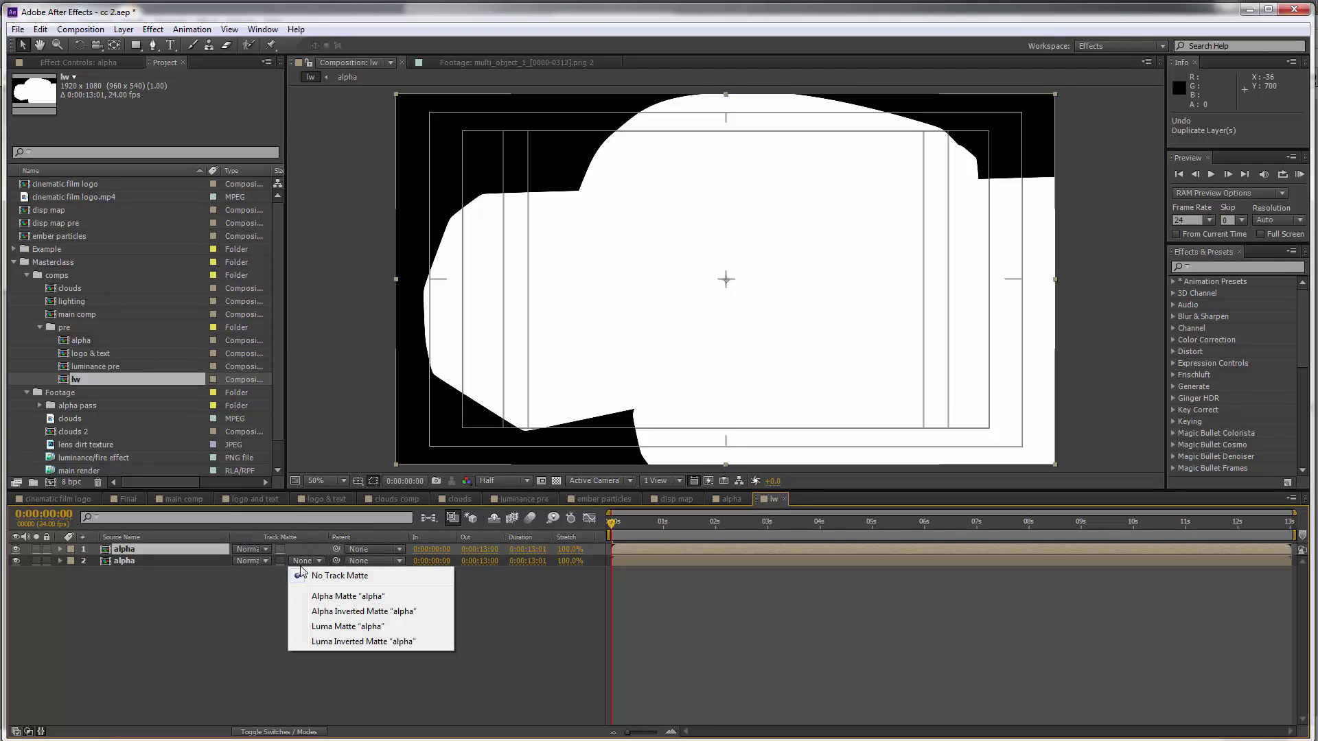
left_click(330, 642)
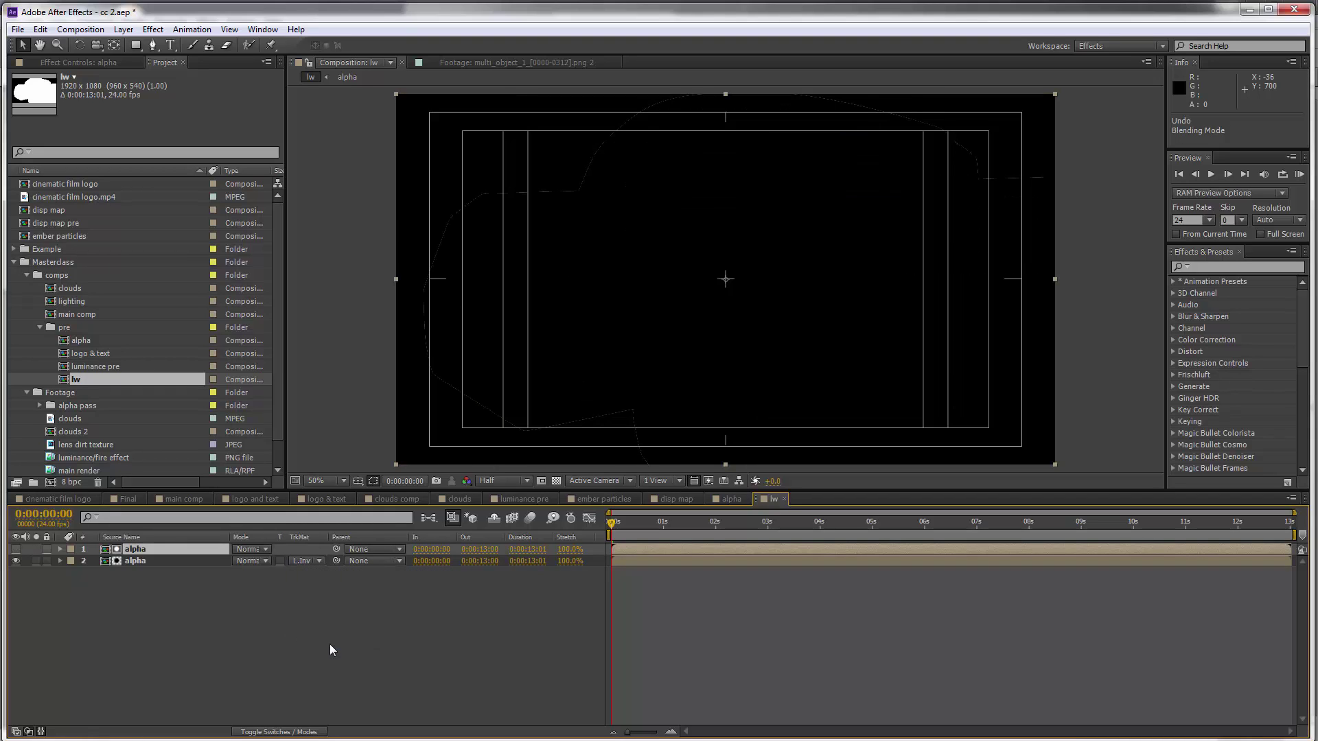
- Examine the thin logo outline left by the inverted matte at close and full-frame magnification
scroll(473, 310, "up", 2)
scroll(521, 347, "down", 2)
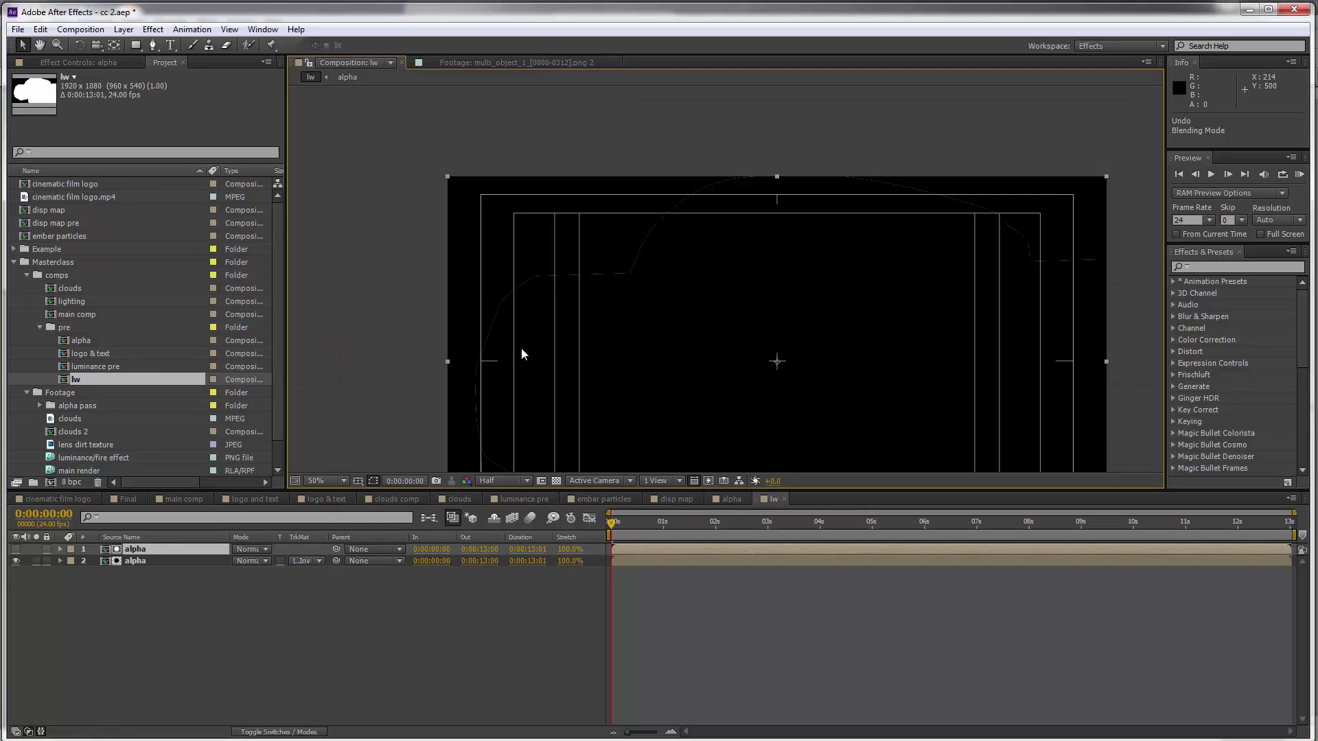
scroll(491, 262, "up", 2)
scroll(604, 247, "left", 4)
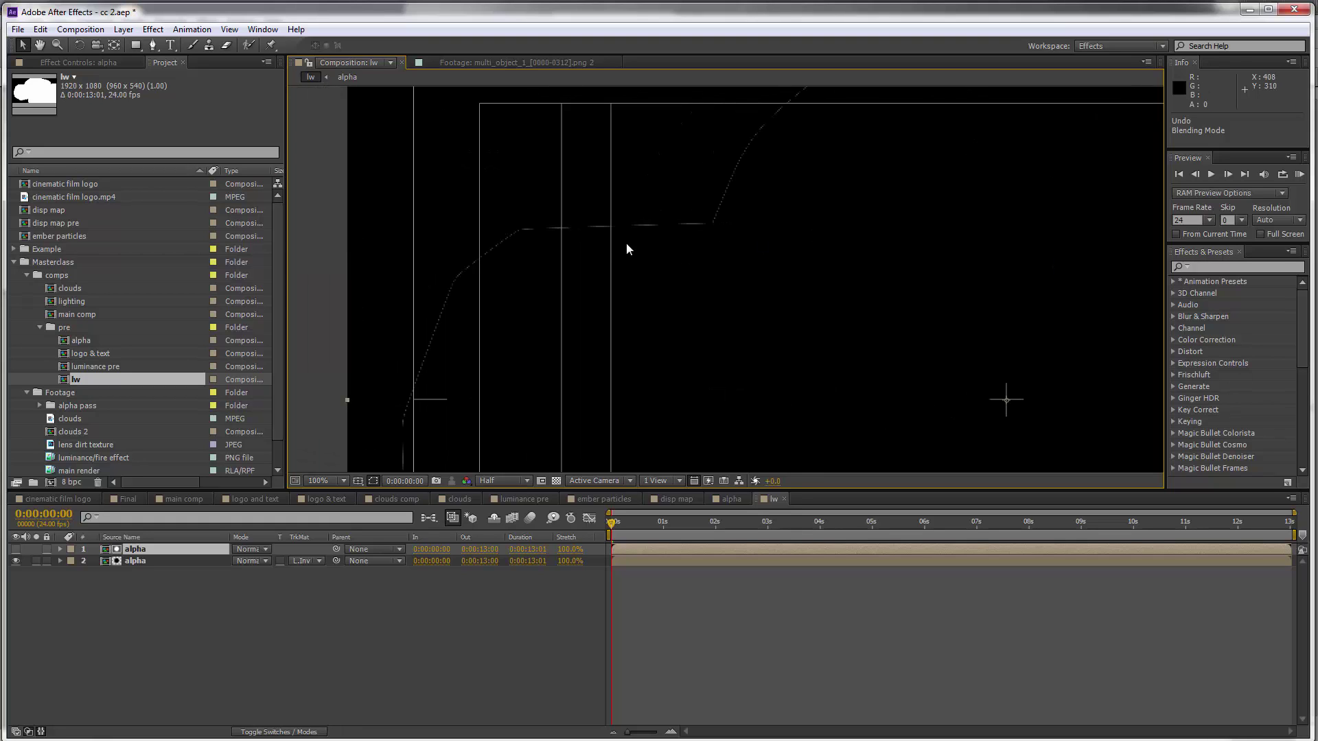
left_click_drag(470, 258, 561, 253)
scroll(561, 252, "down", 2)
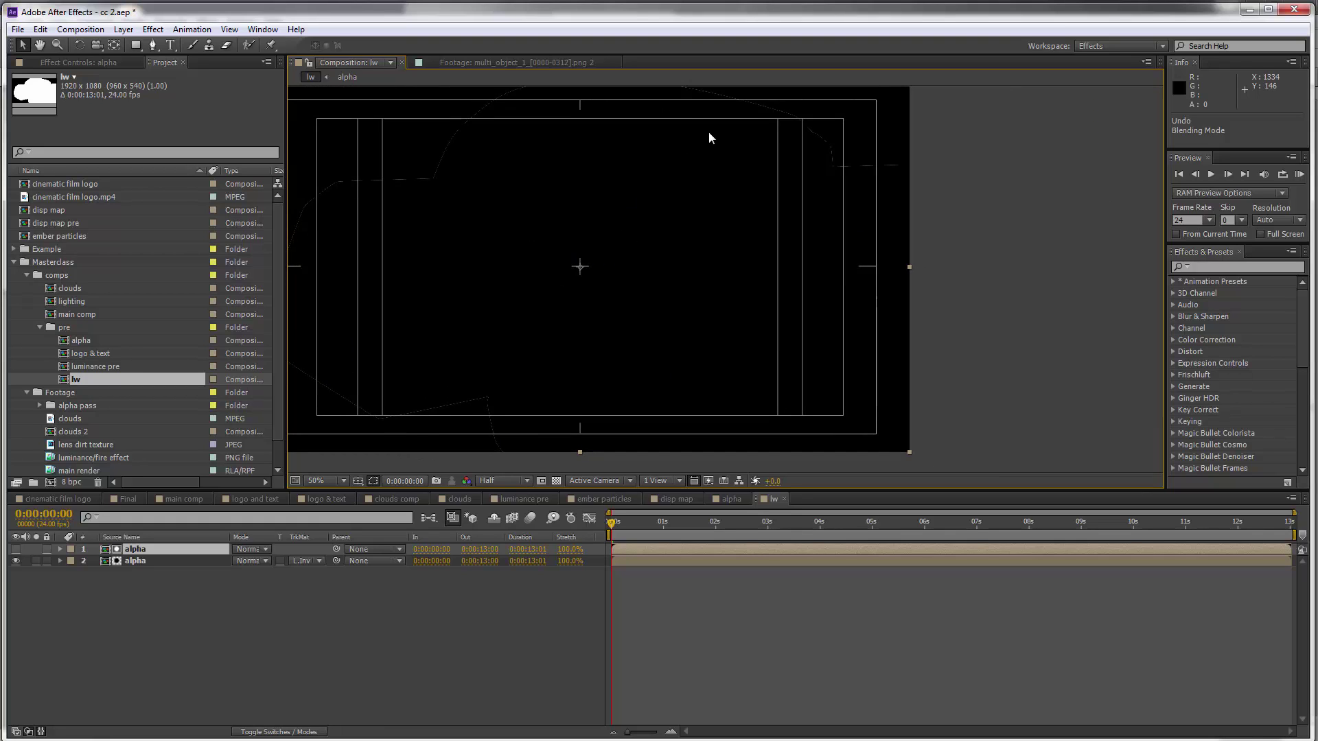
left_click_drag(709, 132, 754, 159)
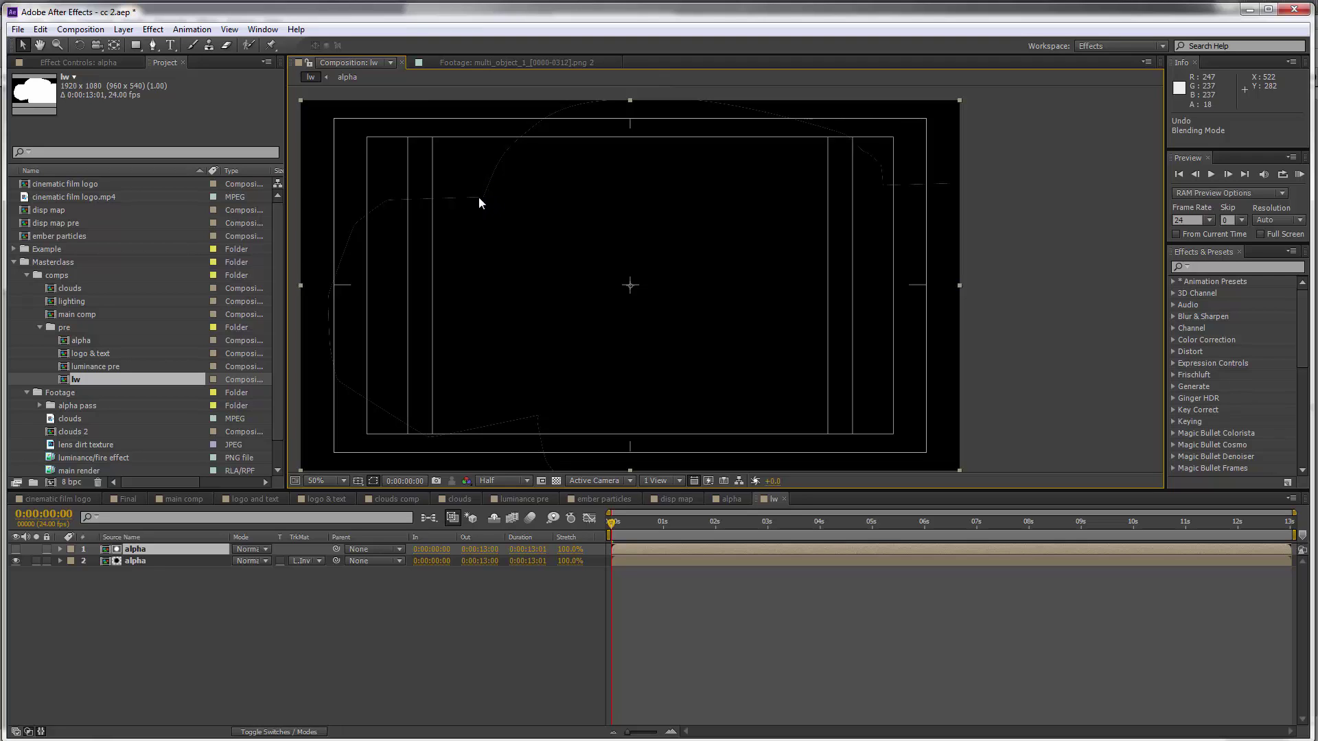
- Apply Fast Blur to the upper alpha layer with Blurriness 50 and Repeat Edge Pixels enabled
right_click(155, 549)
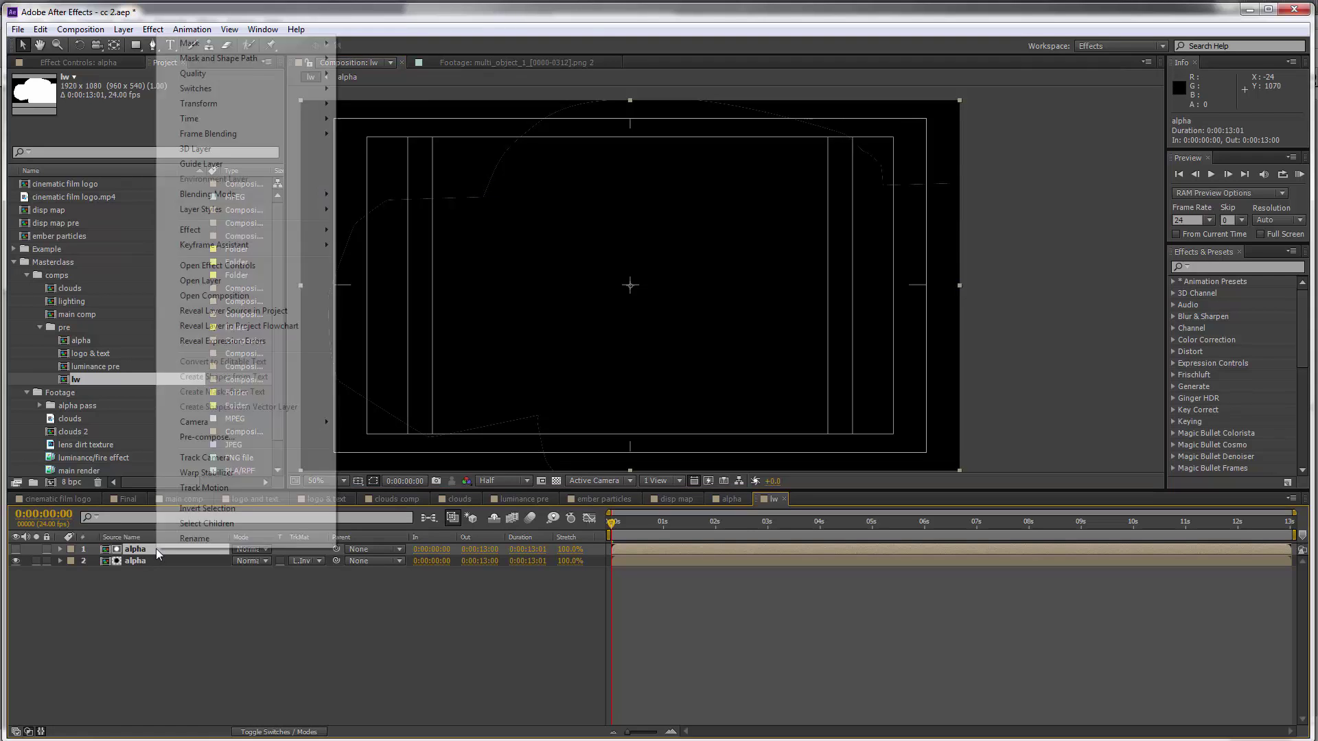
mouse_move(291, 232)
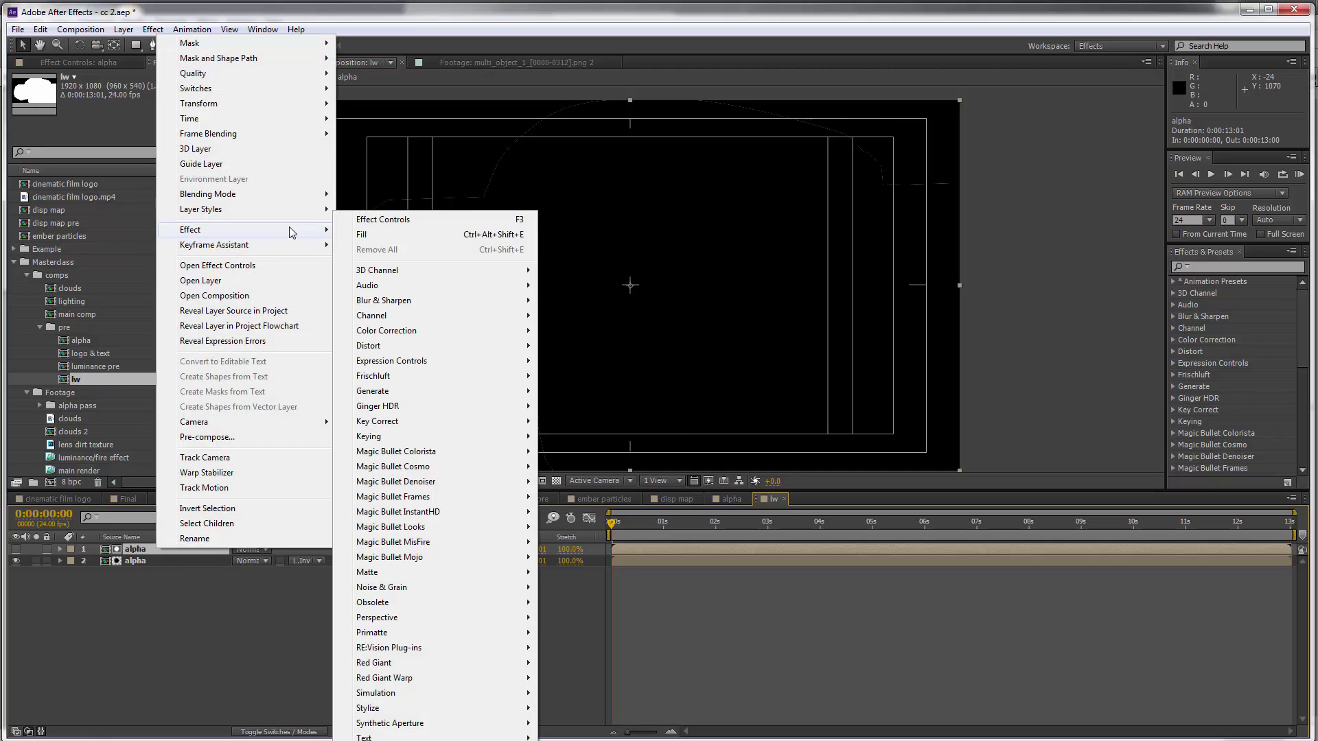
mouse_move(409, 304)
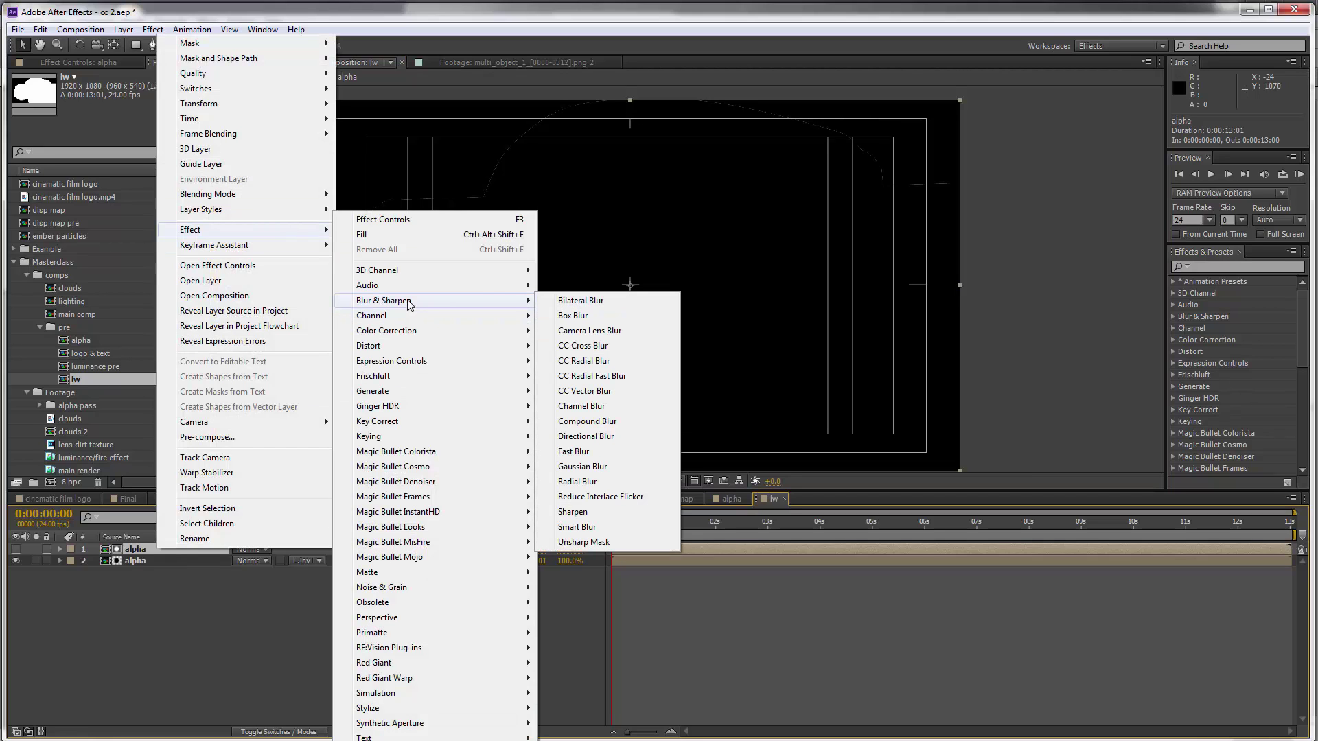
left_click(605, 453)
left_click_drag(166, 100, 230, 105)
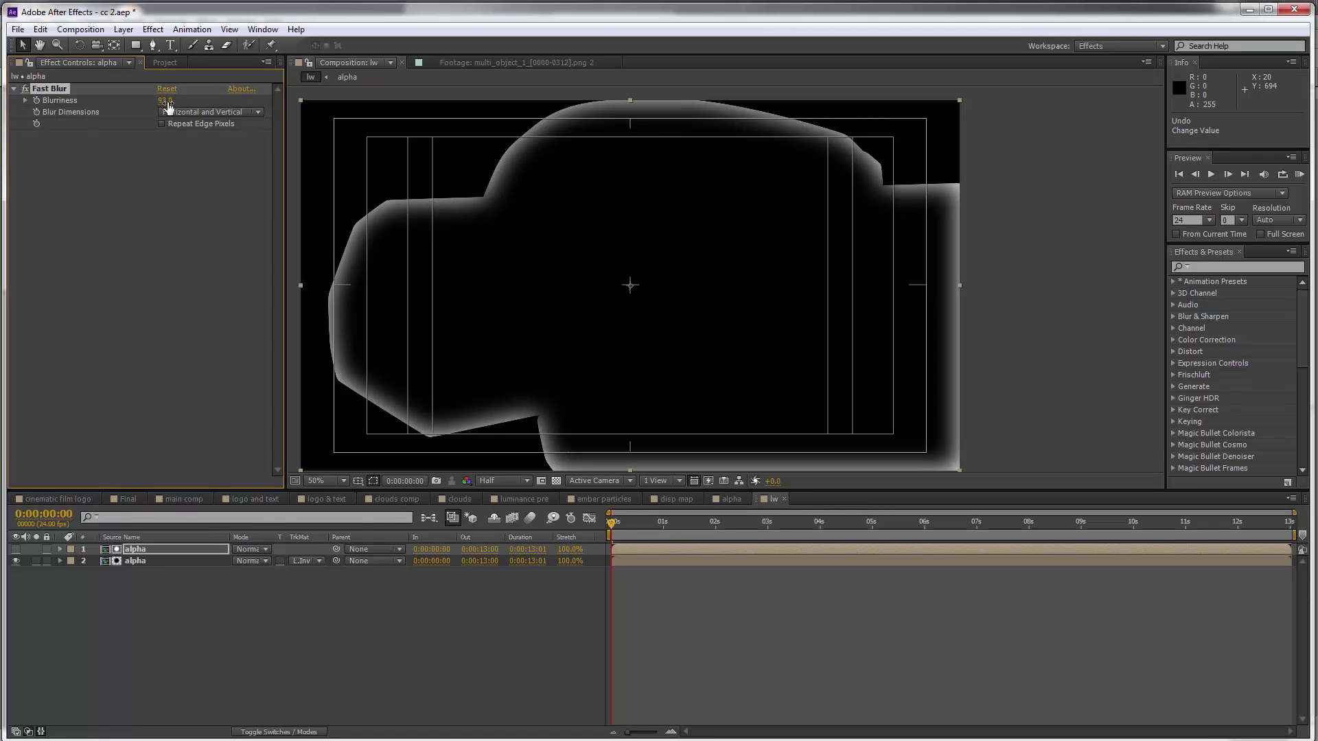
left_click(167, 100)
type("50")
key("Return")
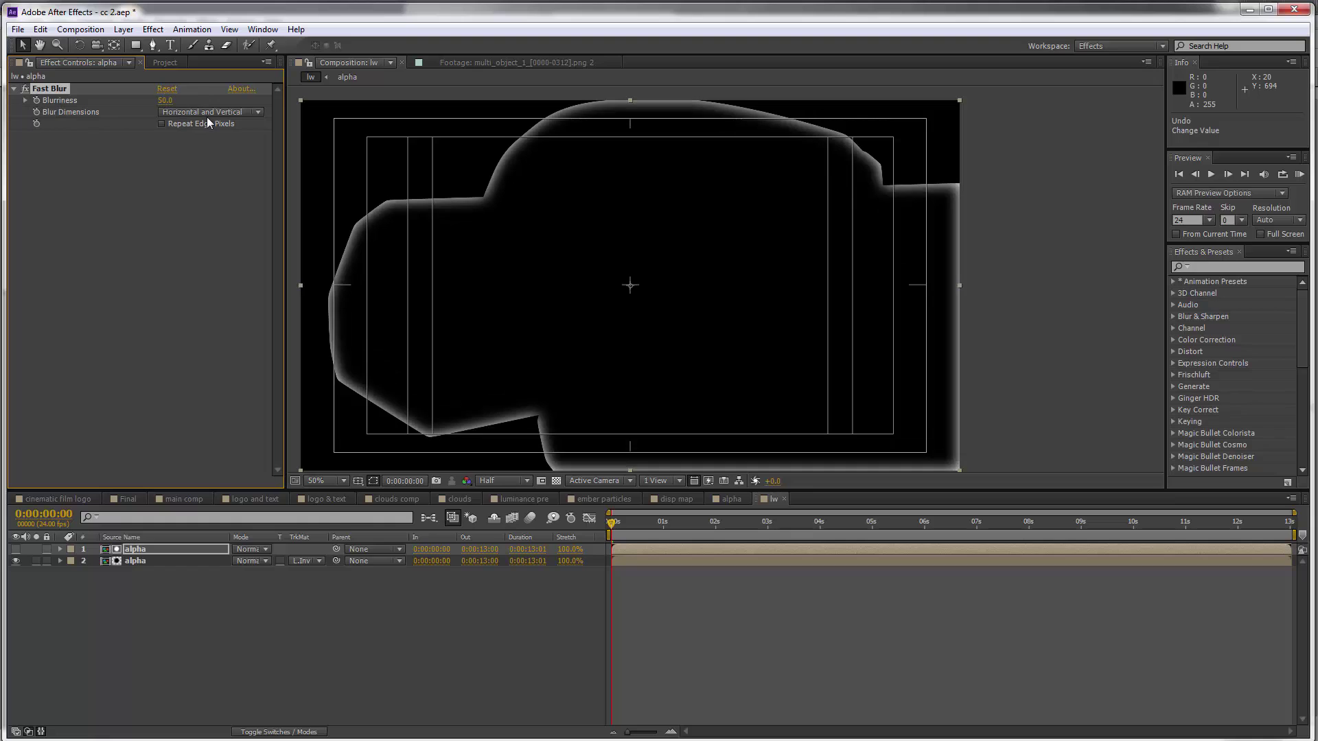
left_click(163, 125)
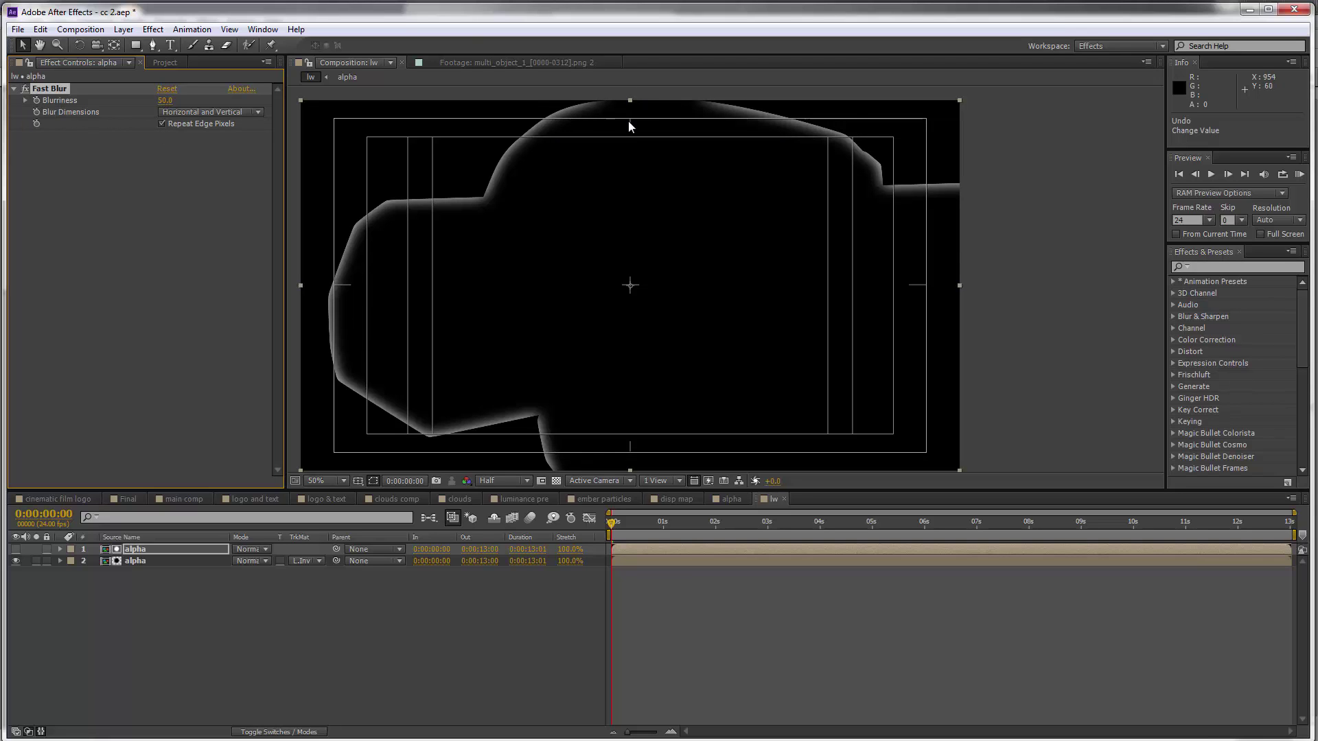
- Hide the Title/Action Safe overlay and scrub through the lw composition to review the blurred edge matte
left_click(357, 481)
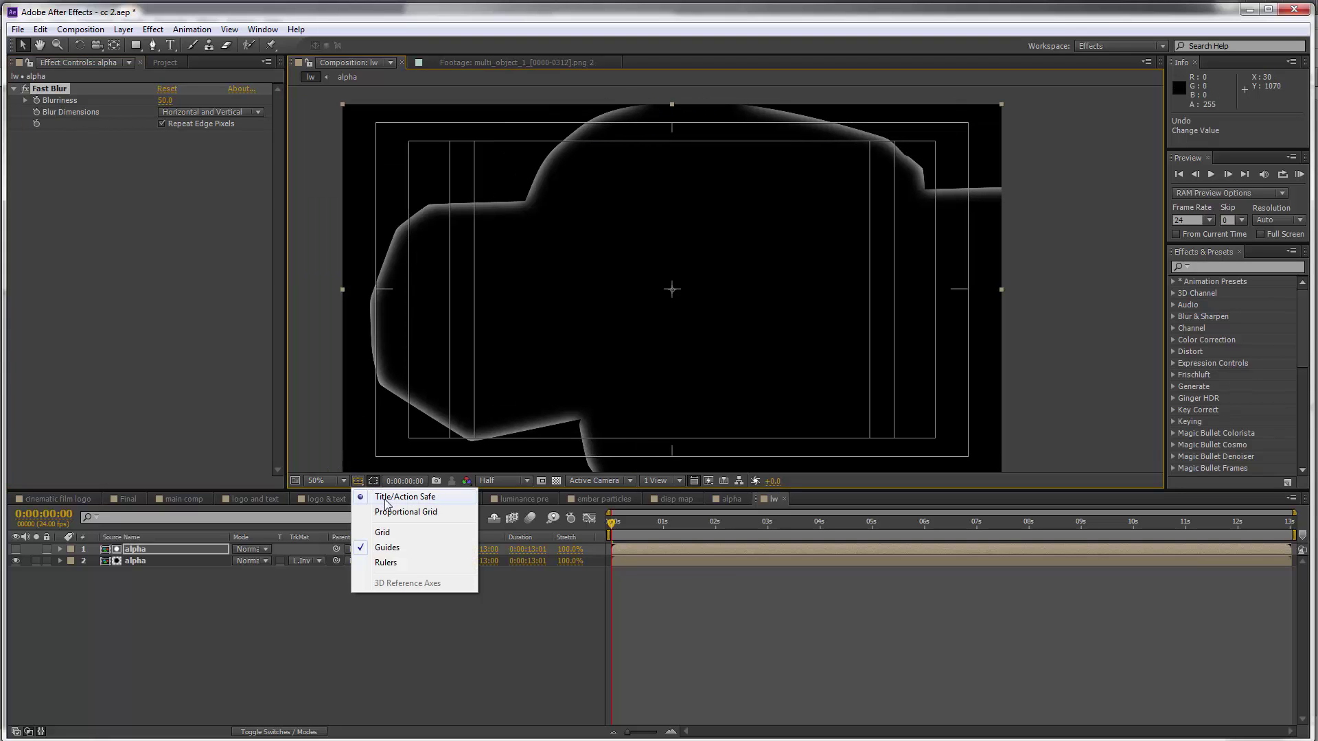
left_click(386, 499)
left_click_drag(621, 524, 1028, 531)
key("space")
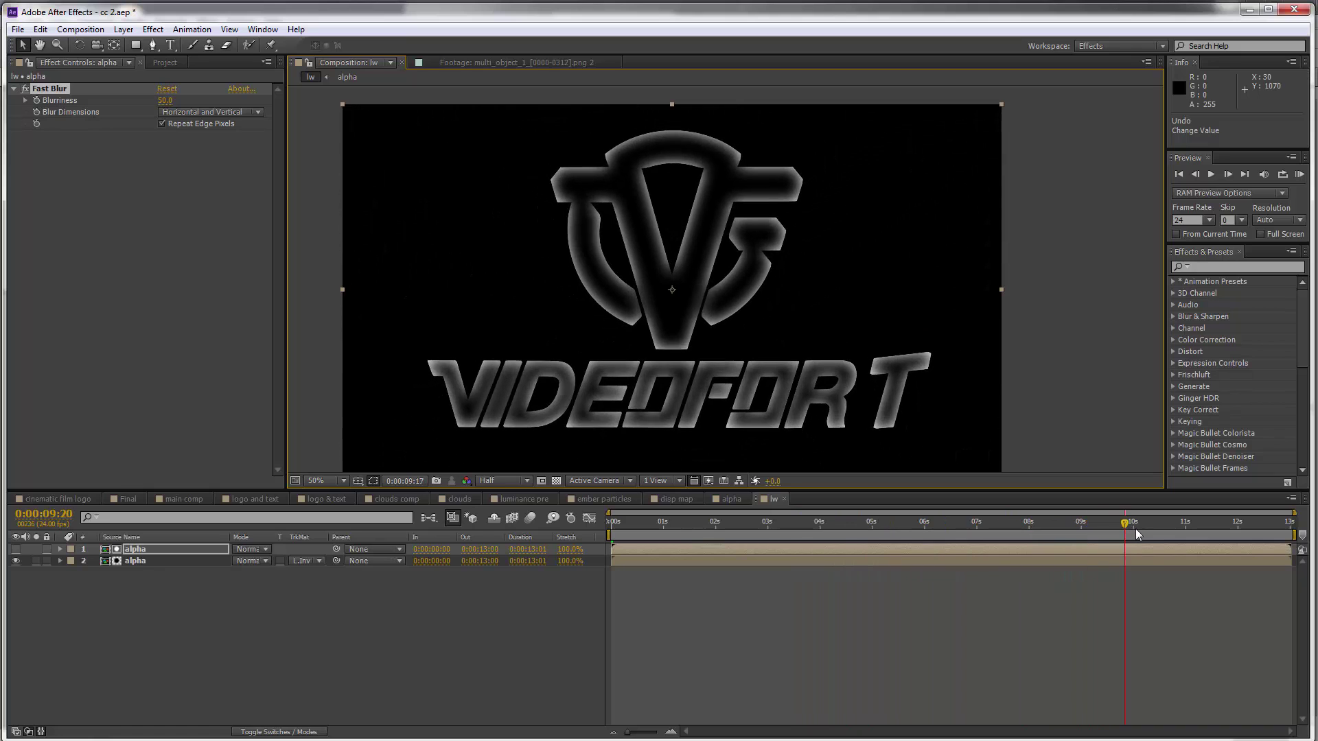
left_click(917, 525)
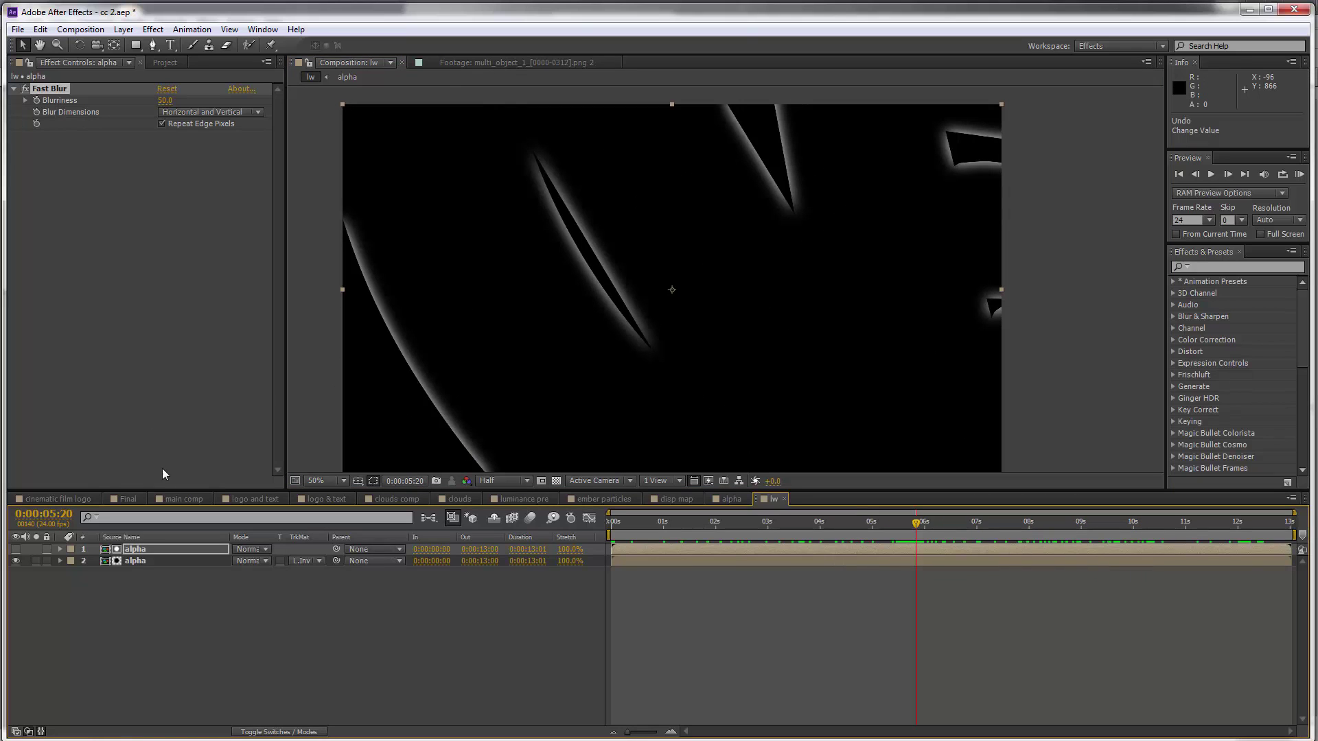
- Return to the main comp and add the lw composition directly above the logo & text layer
left_click(179, 499)
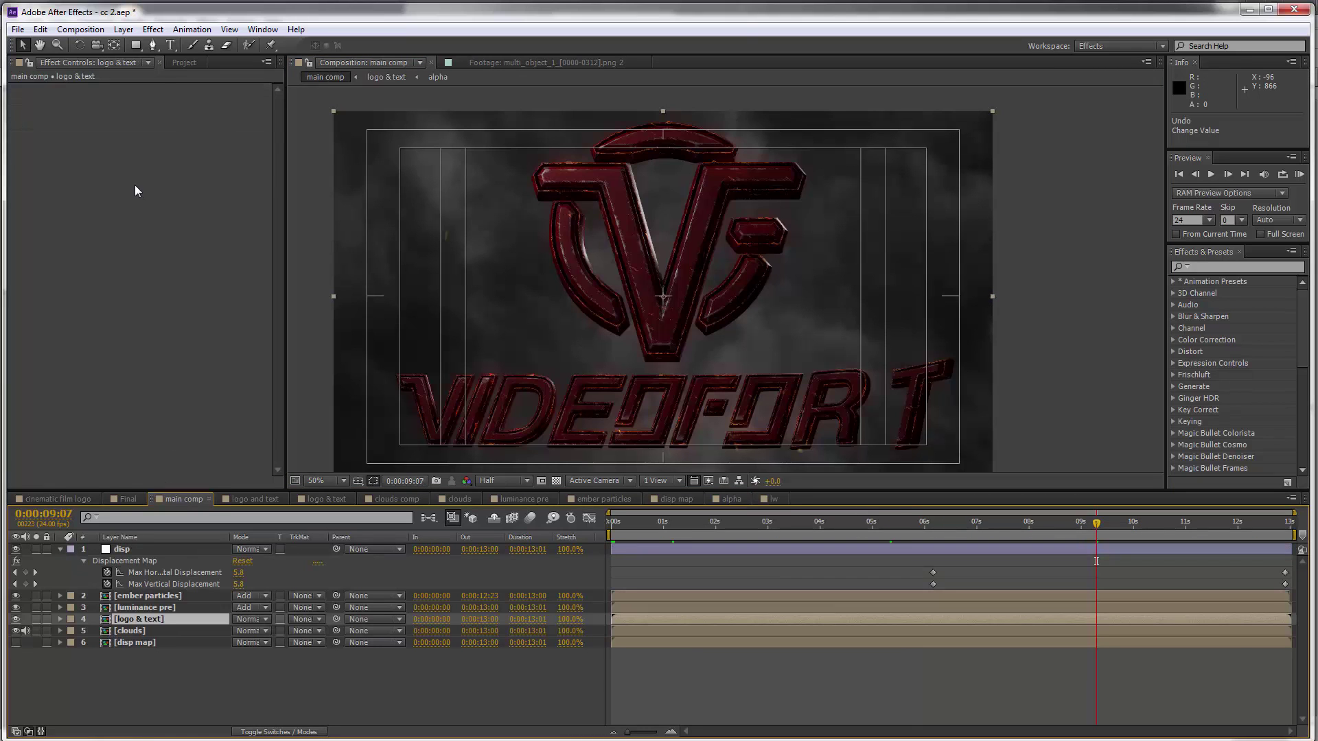
key("ctrl+0")
left_click_drag(73, 381, 152, 618)
- Duplicate the clouds layer, place the copy directly beneath lw, and set its track matte to Luma Matte
left_click(141, 646)
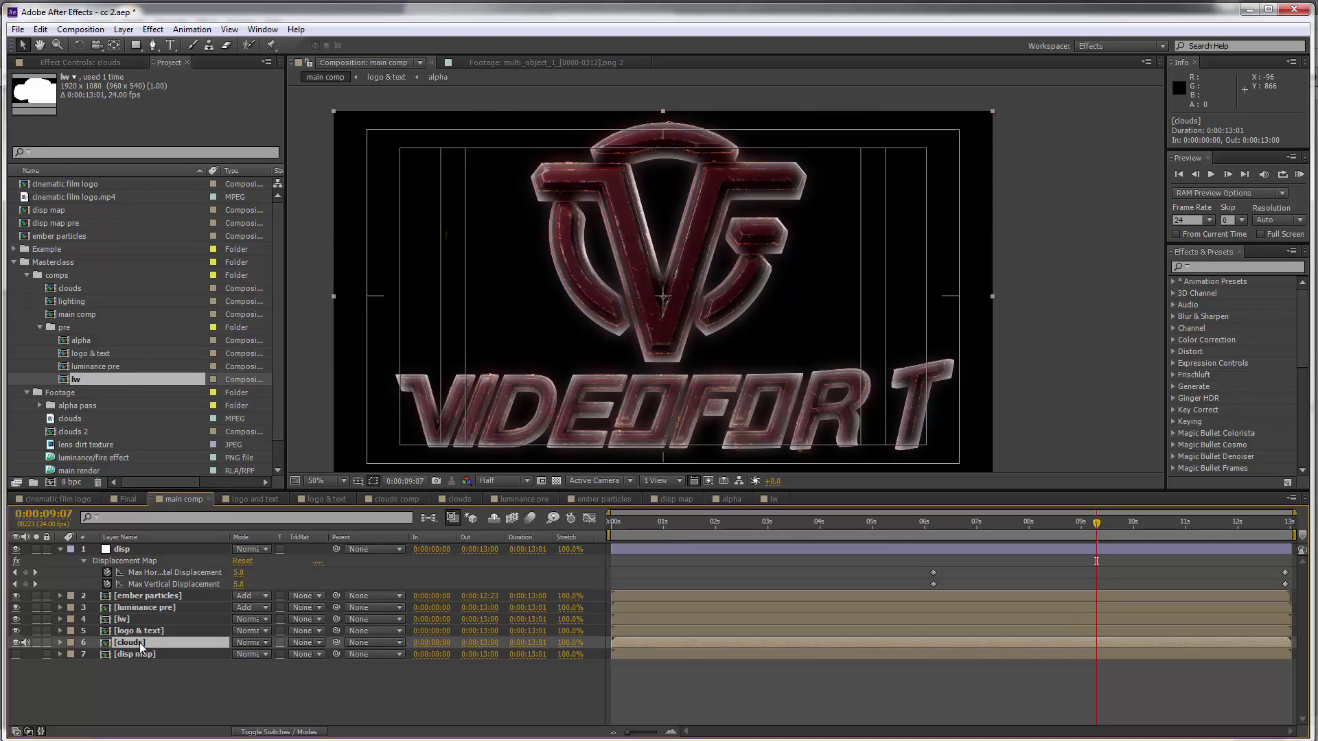
key("ctrl+d")
left_click_drag(141, 645, 140, 629)
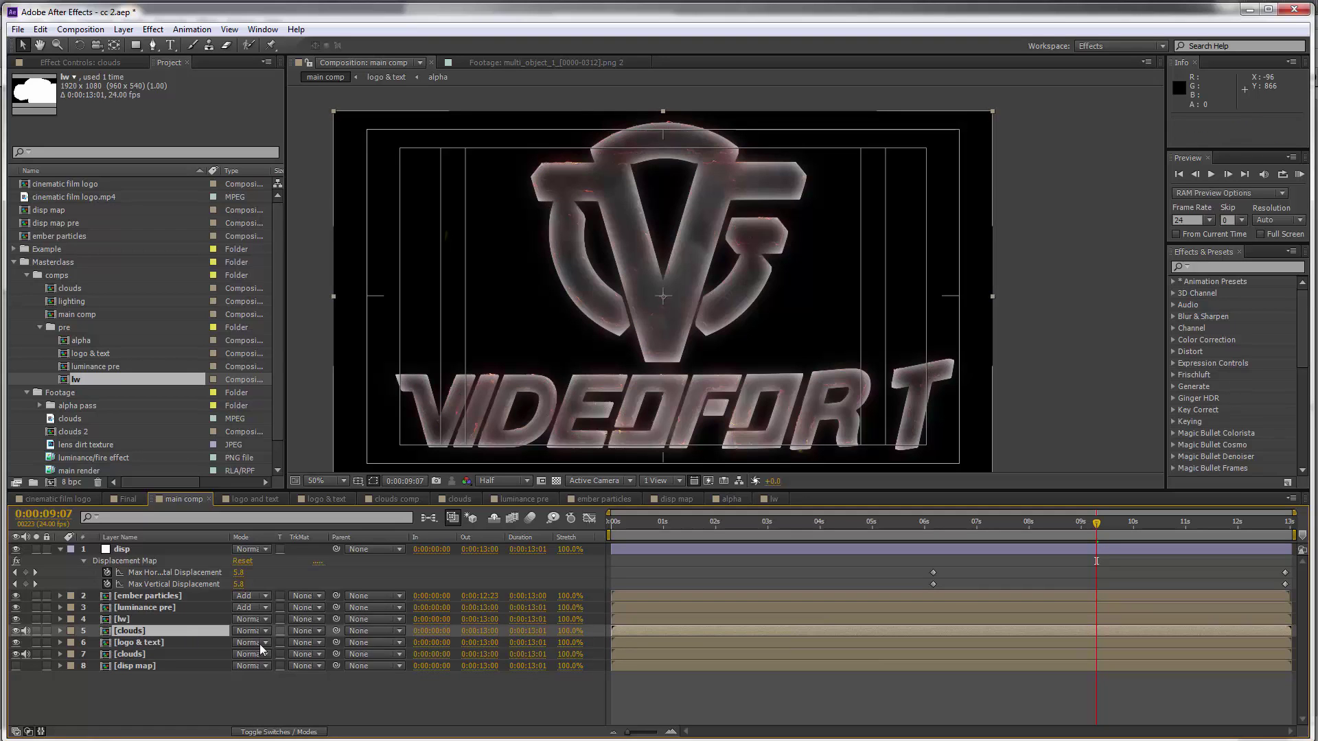
left_click(304, 631)
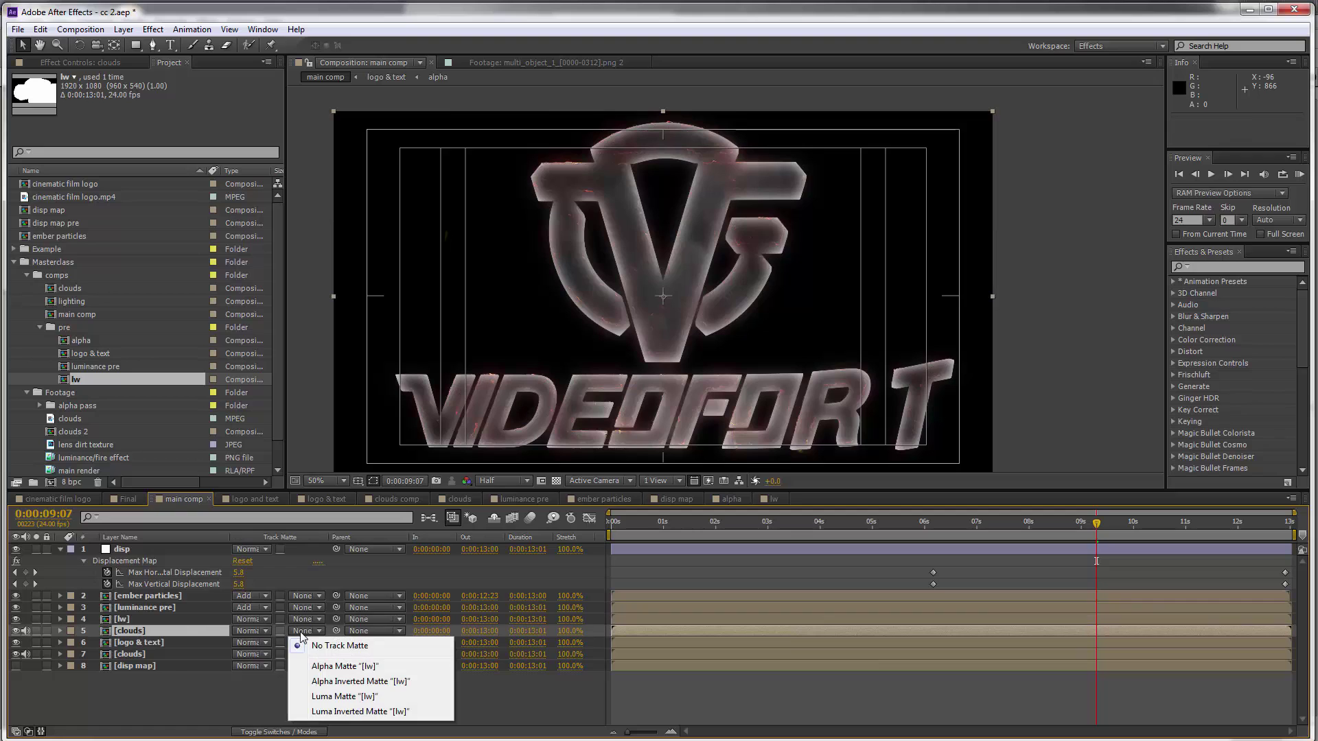
left_click(342, 697)
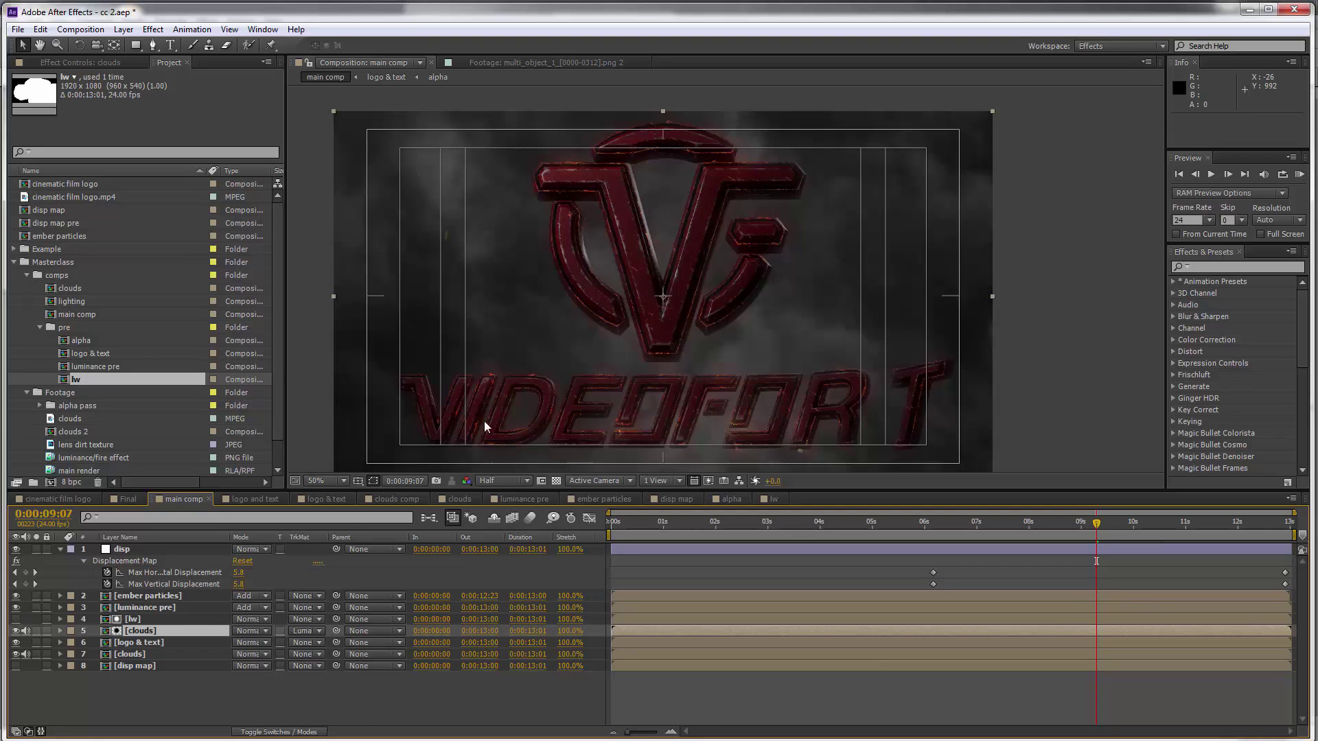
- Set the preview resolution to Full and compare the logo's edges with the matted clouds layer shown and hidden
key("period")
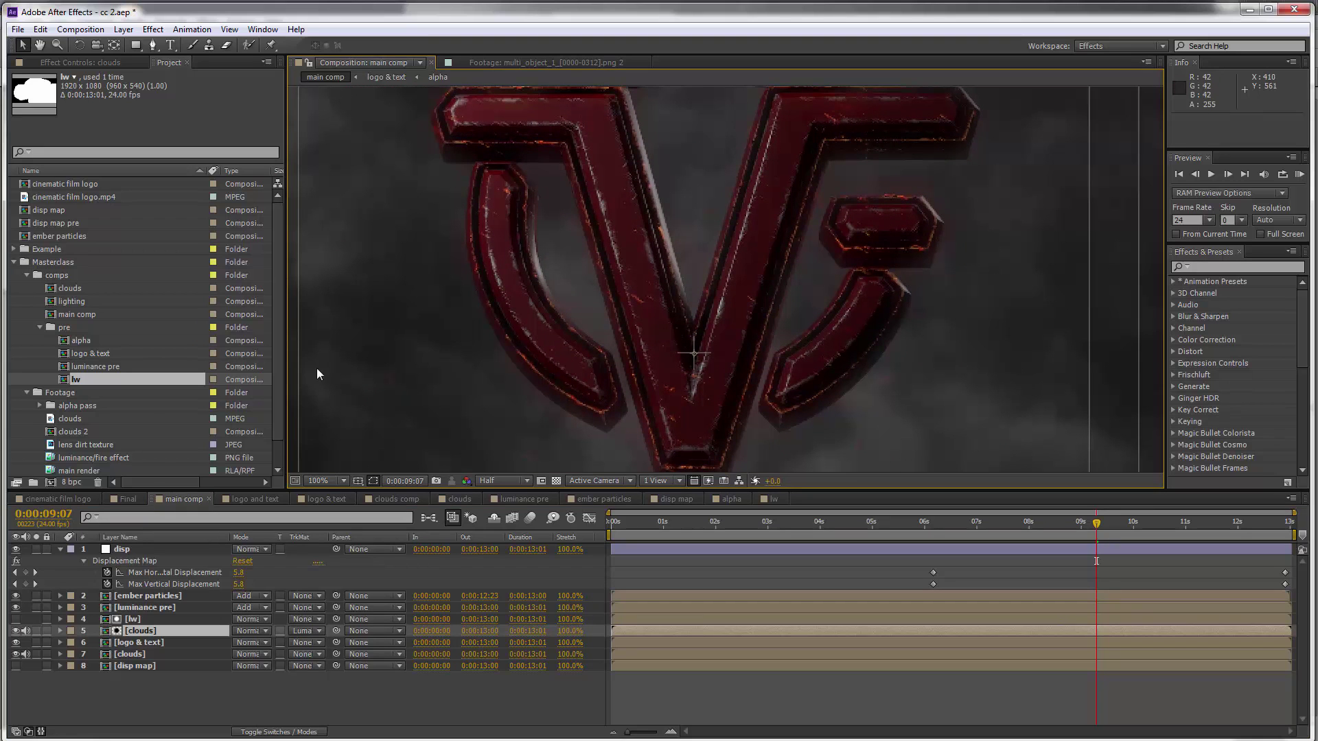
left_click(506, 480)
left_click(508, 518)
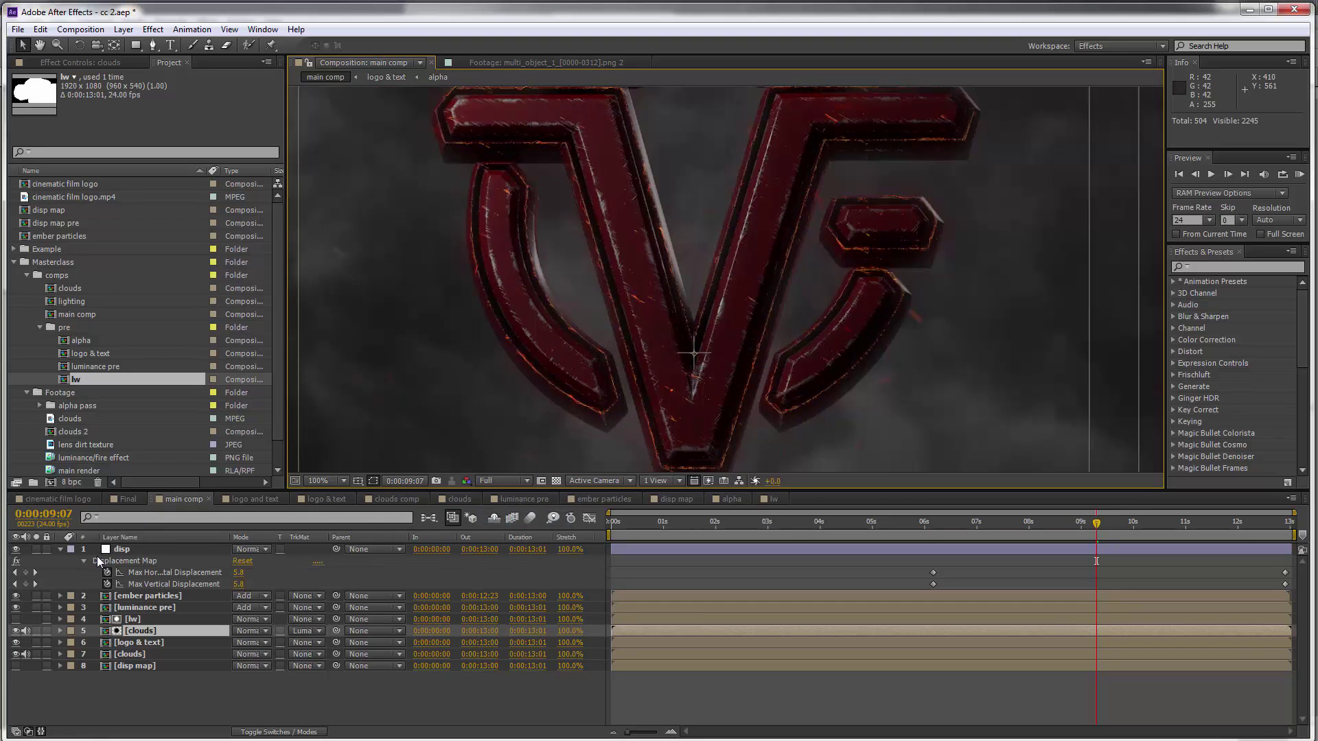
left_click(16, 631)
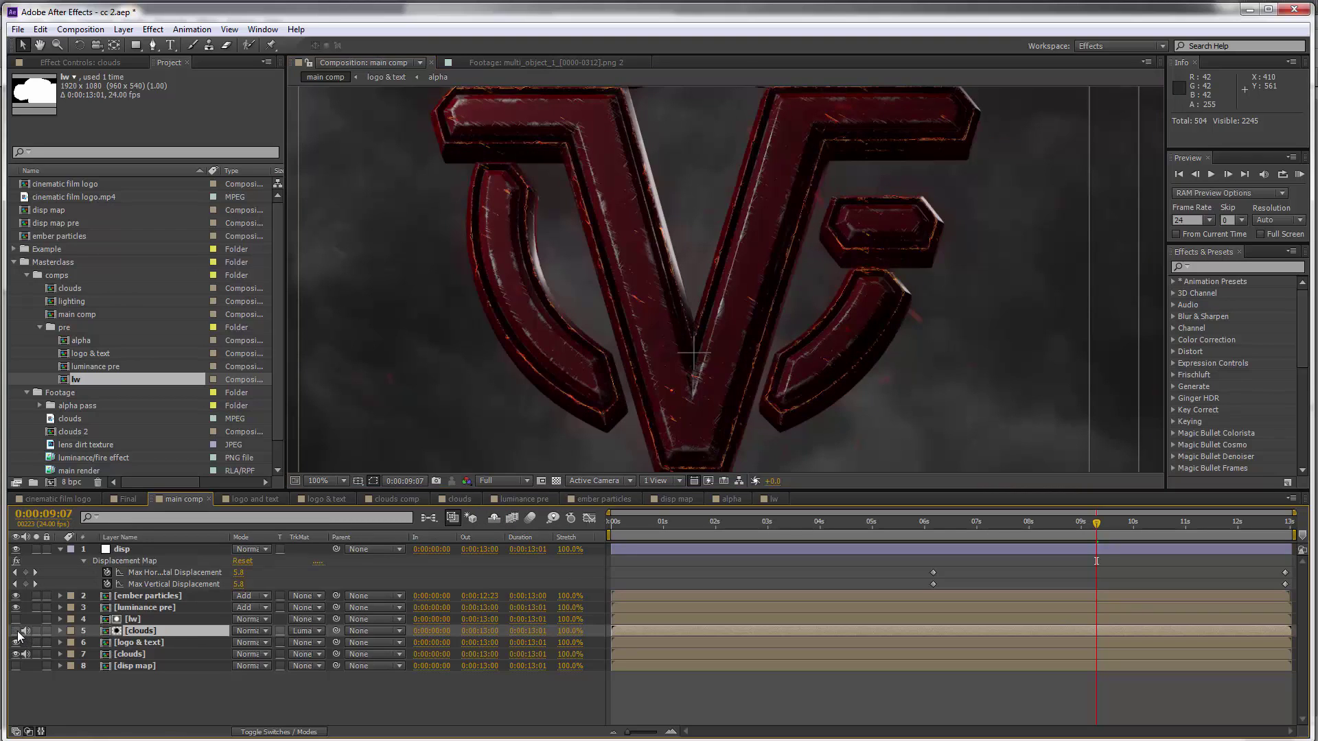
left_click(16, 632)
left_click(16, 632)
left_click(16, 632)
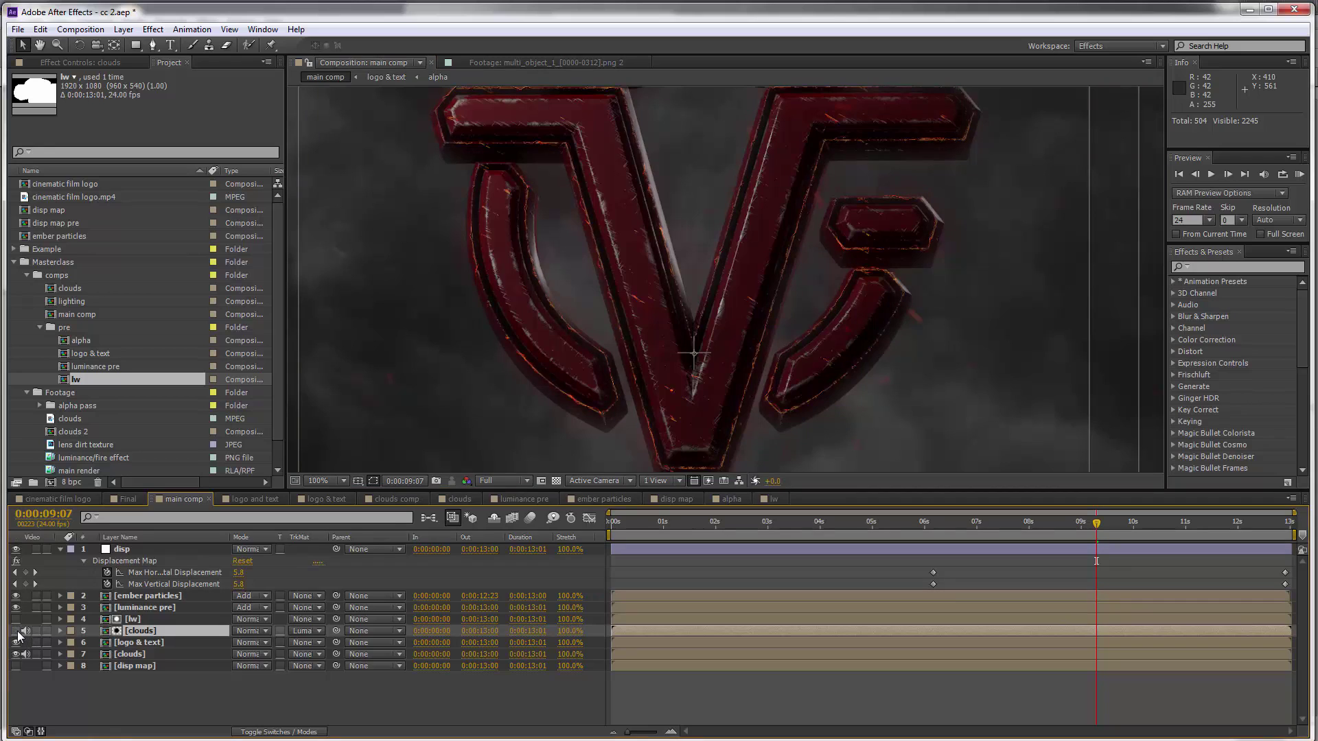
left_click(16, 632)
left_click(16, 631)
- Try the Add and Screen blending modes on the matted clouds layer and settle on Add
left_click(249, 631)
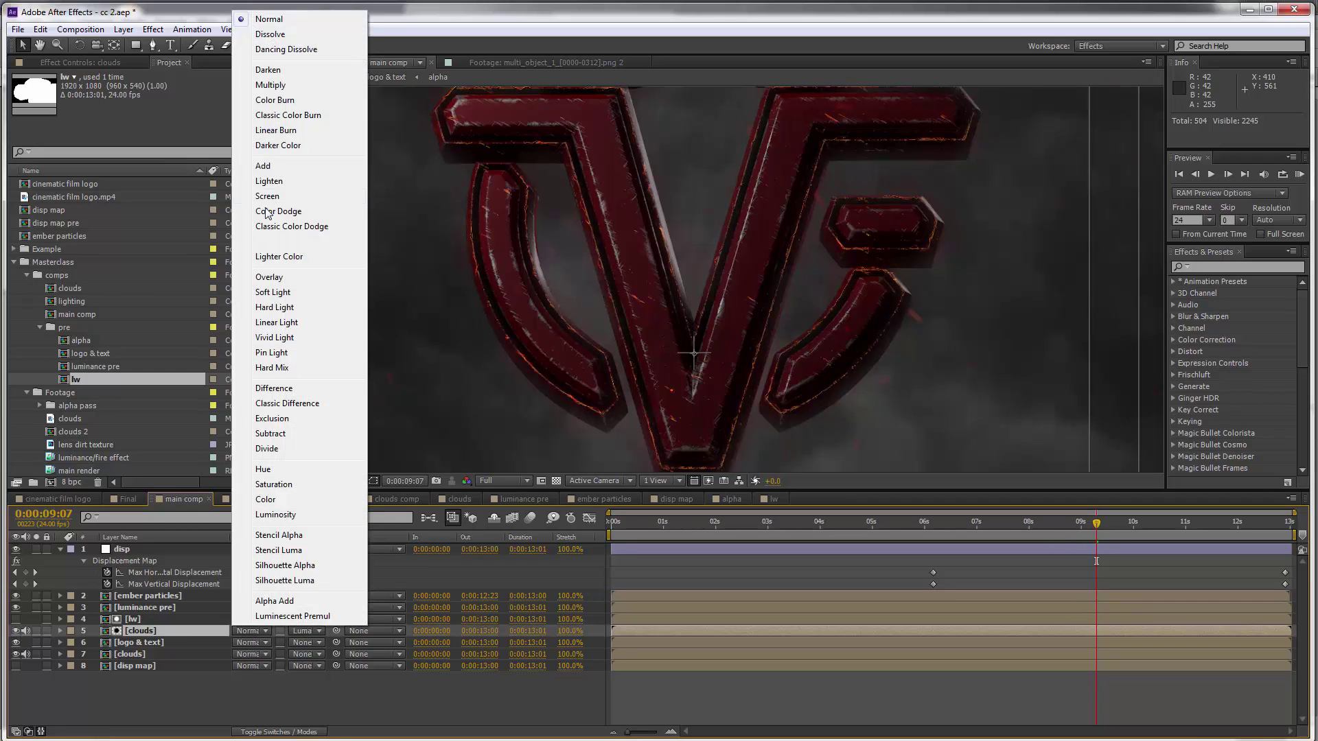
left_click(267, 165)
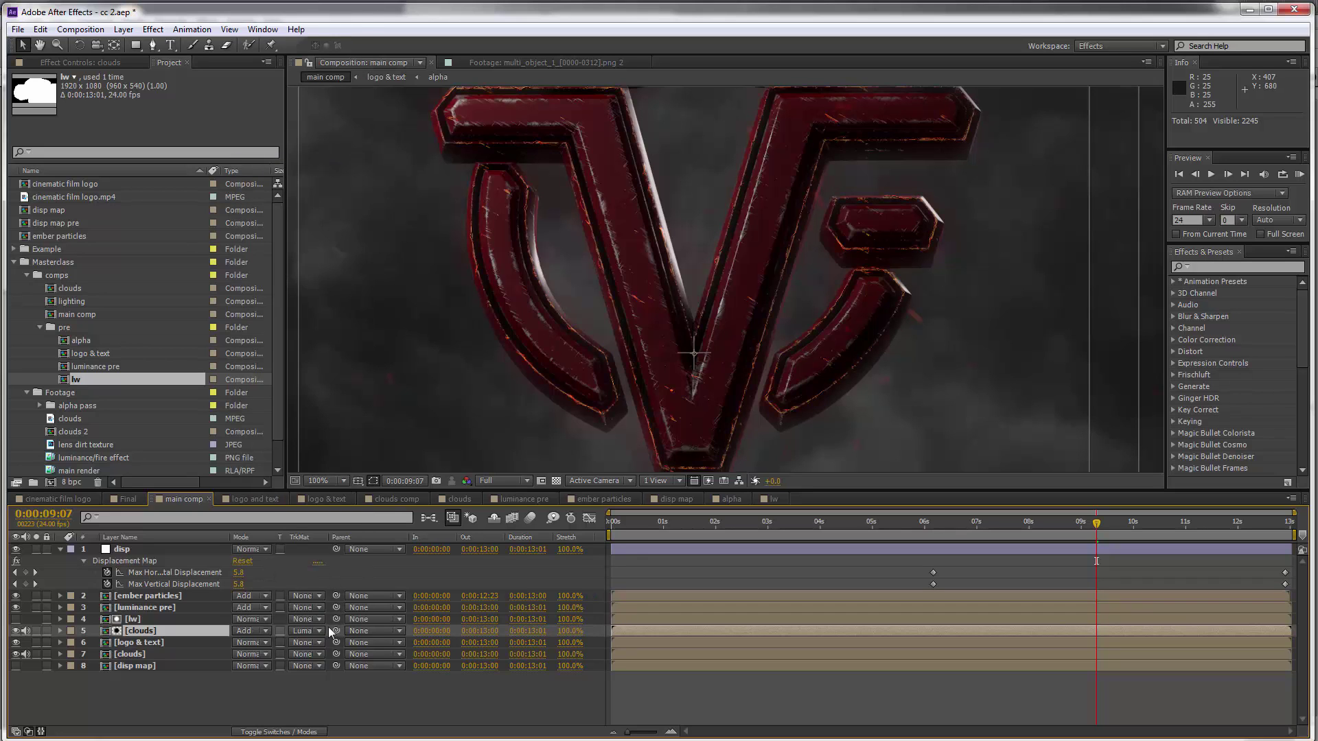
left_click(259, 631)
left_click(300, 196)
left_click(253, 631)
left_click(302, 165)
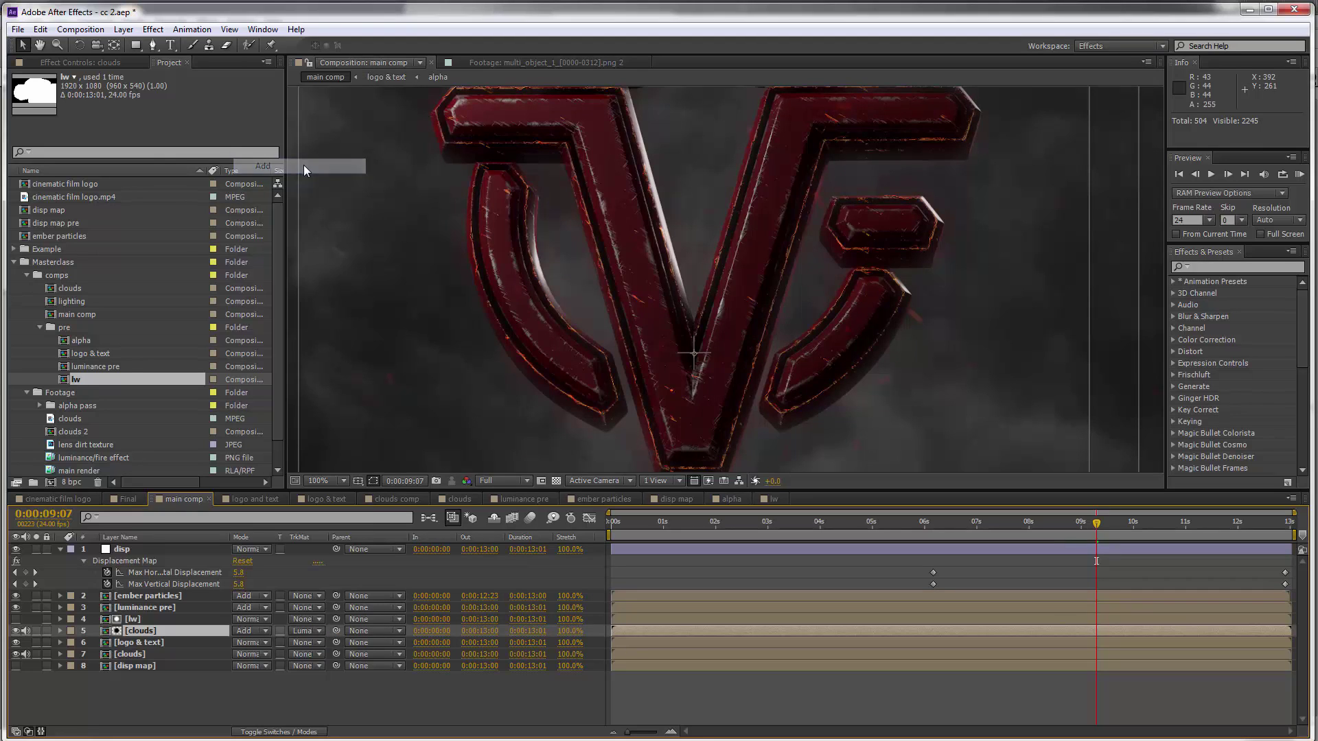
- Examine the custom light wrap on the whole logo, and close up on the composition's first frame
scroll(642, 331, "down", 1)
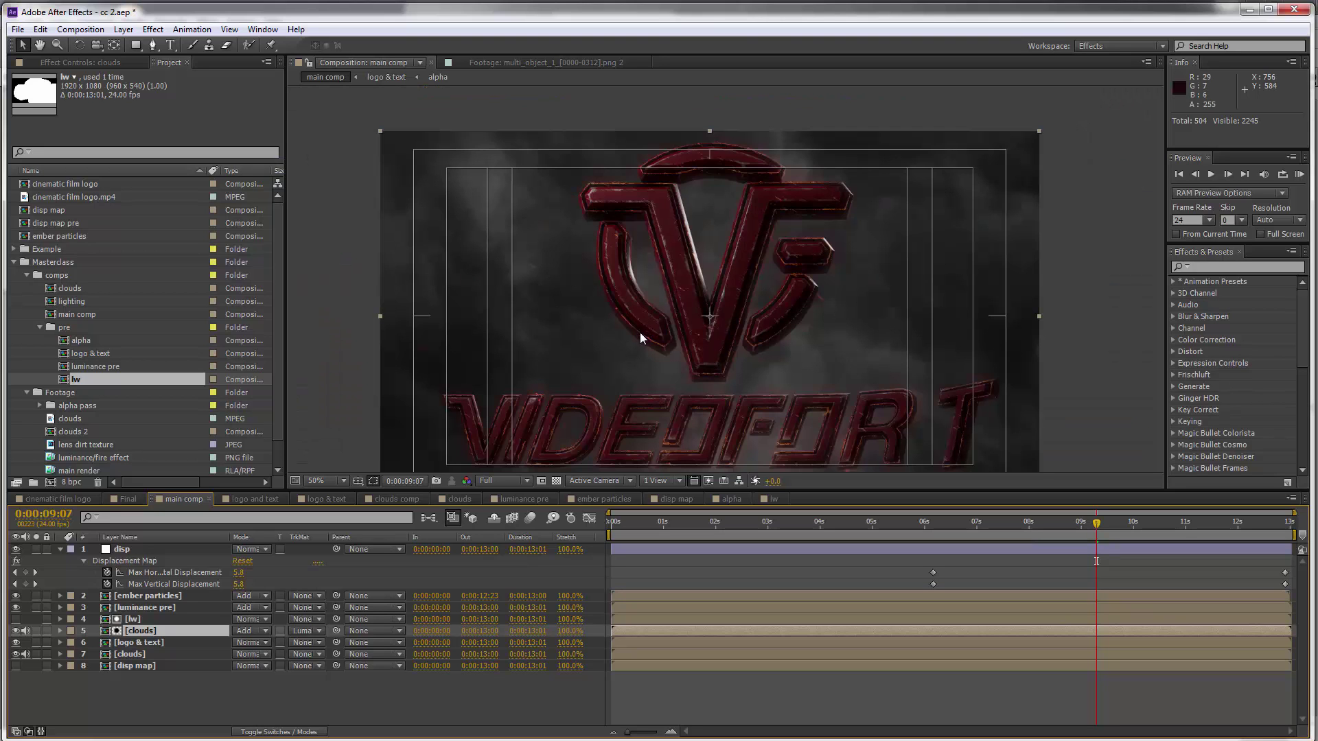
mouse_move(640, 333)
left_mouse_down()
mouse_move(689, 250)
mouse_move(618, 315)
mouse_move(588, 303)
mouse_move(620, 320)
left_mouse_up()
key("Home")
scroll(522, 430, "up", 2)
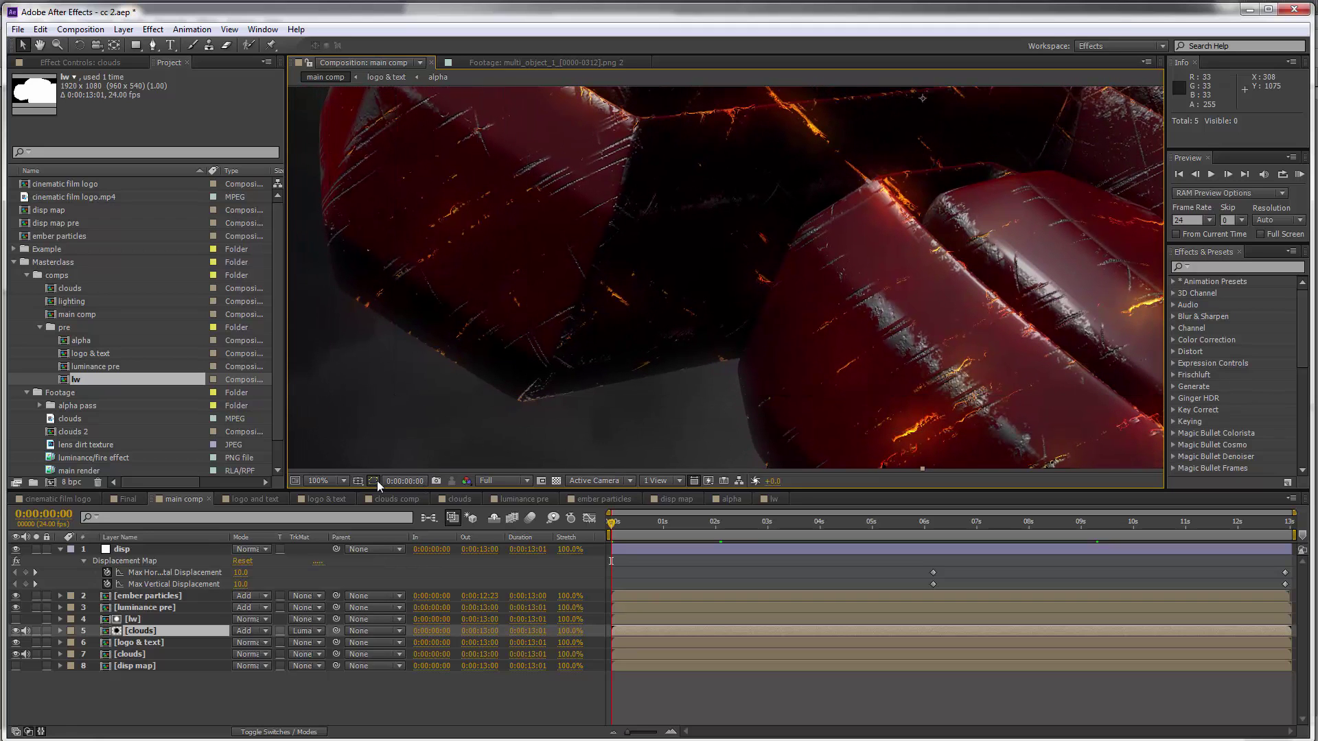
- Hide the matted clouds layer and turn on the Light Wrap effect of the logo & text layer
left_click(16, 631)
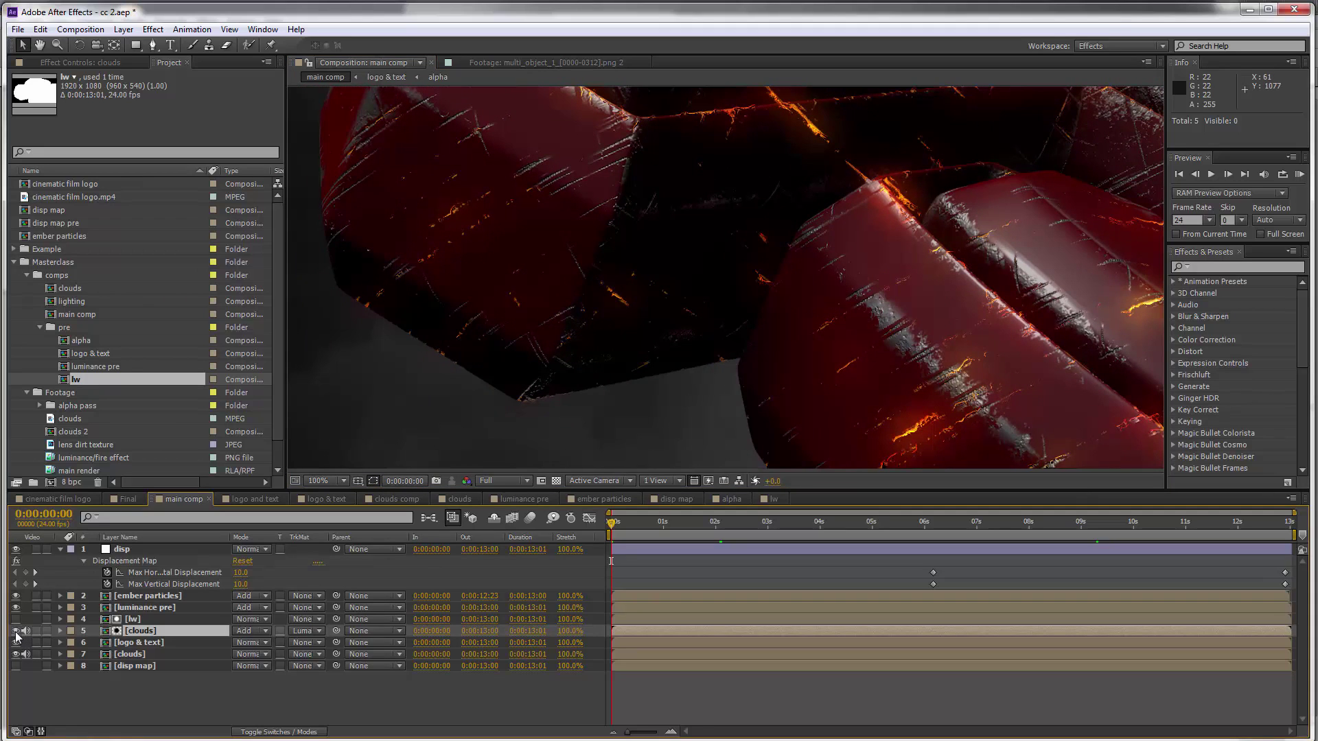
left_click(141, 630)
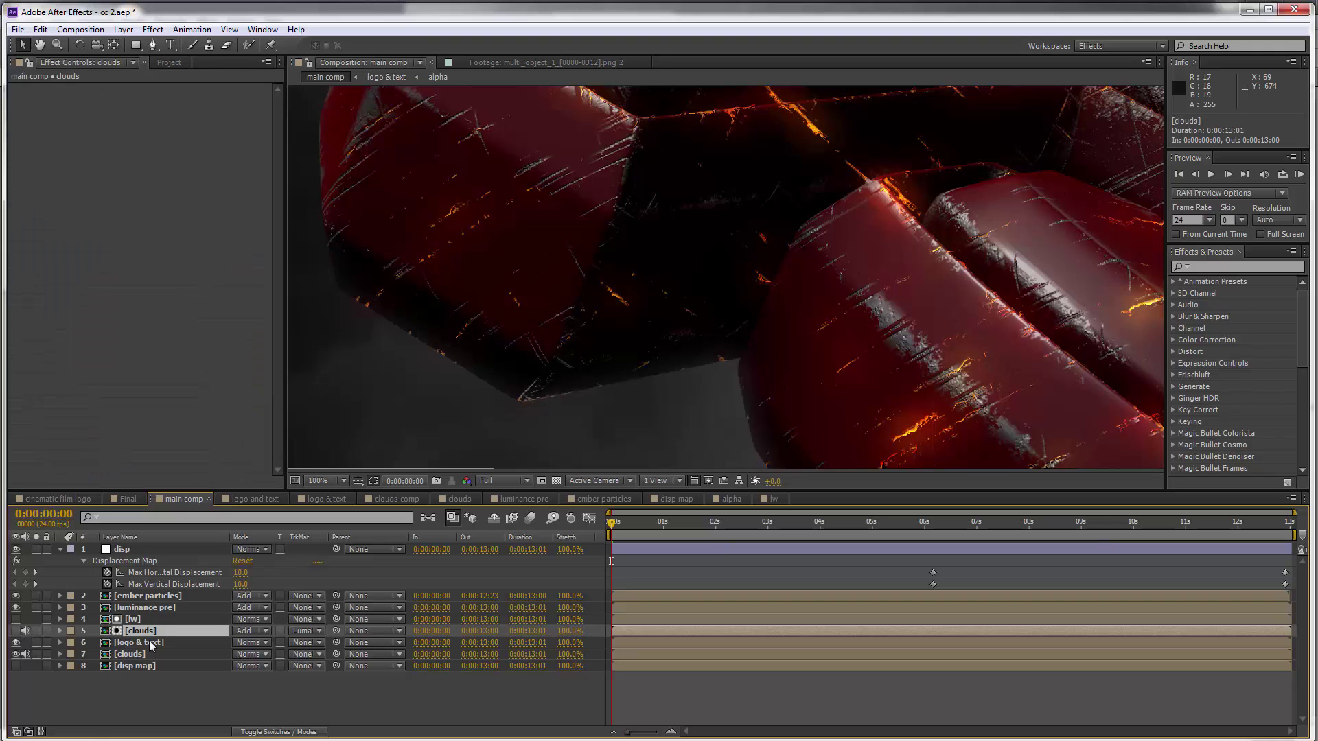
left_click(150, 643)
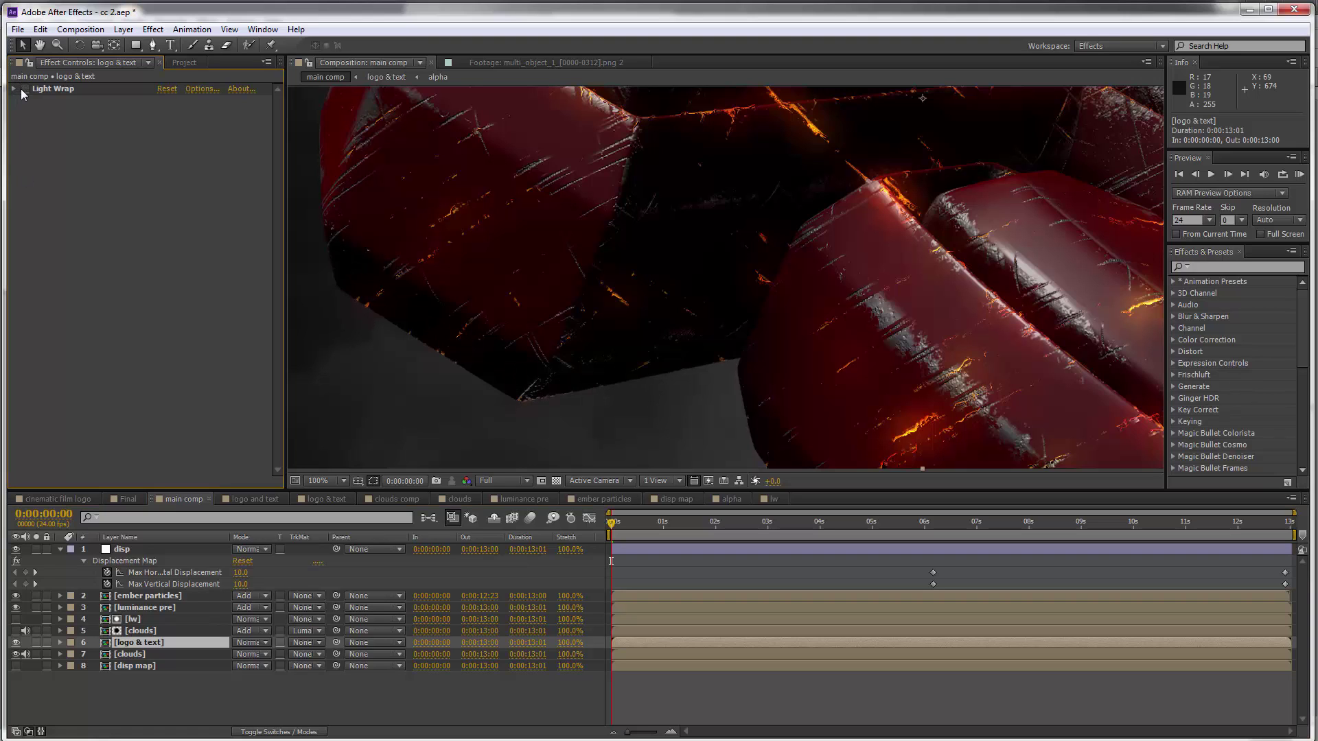
- Review the logo with the Light Wrap effect at full-frame magnification and scrub ahead to about 6 seconds
scroll(532, 312, "down", 4)
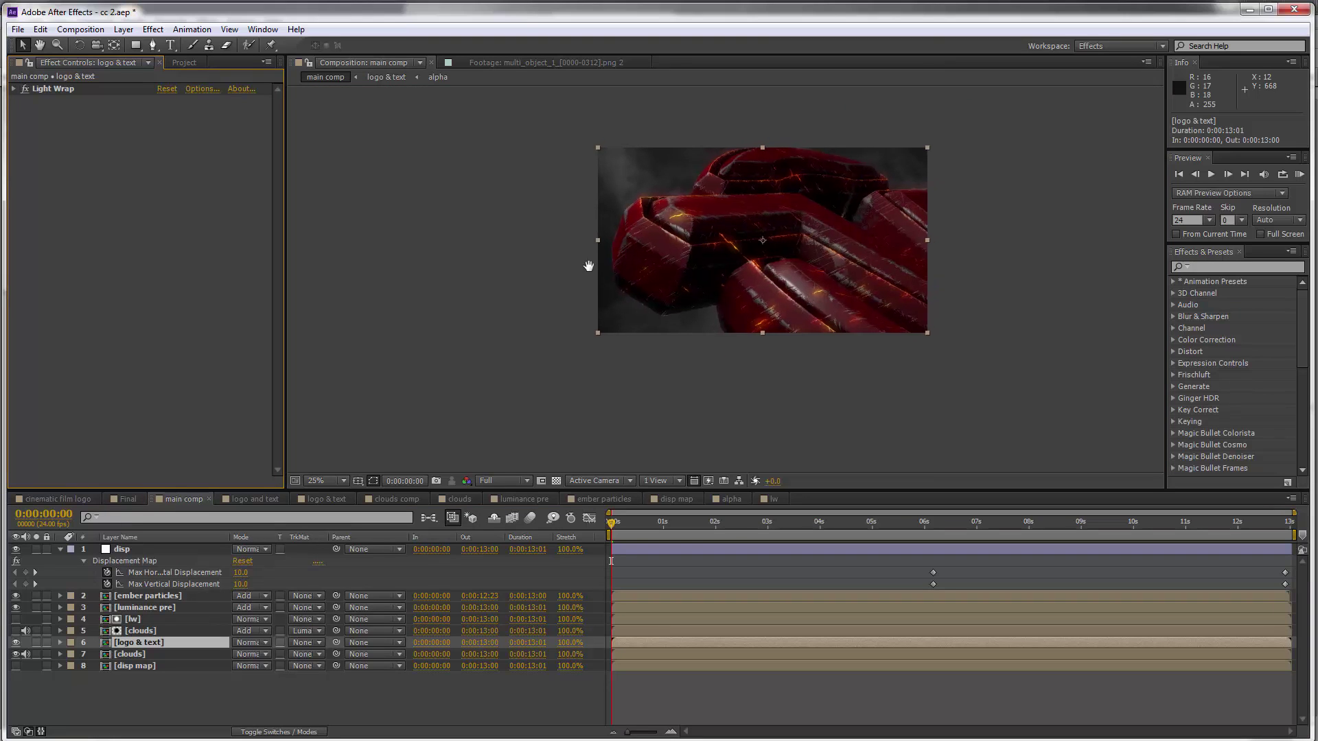
left_click_drag(589, 265, 547, 279)
key("period")
key("period")
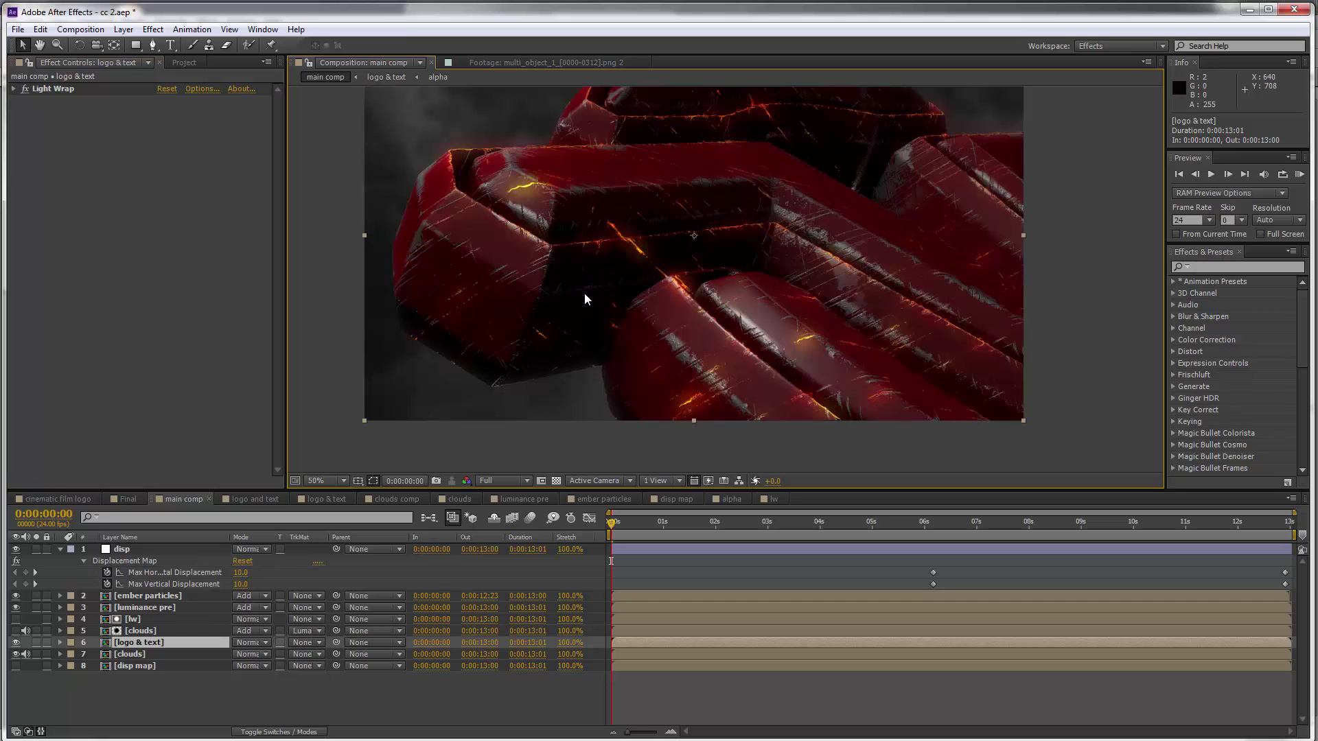
left_click_drag(787, 526, 933, 523)
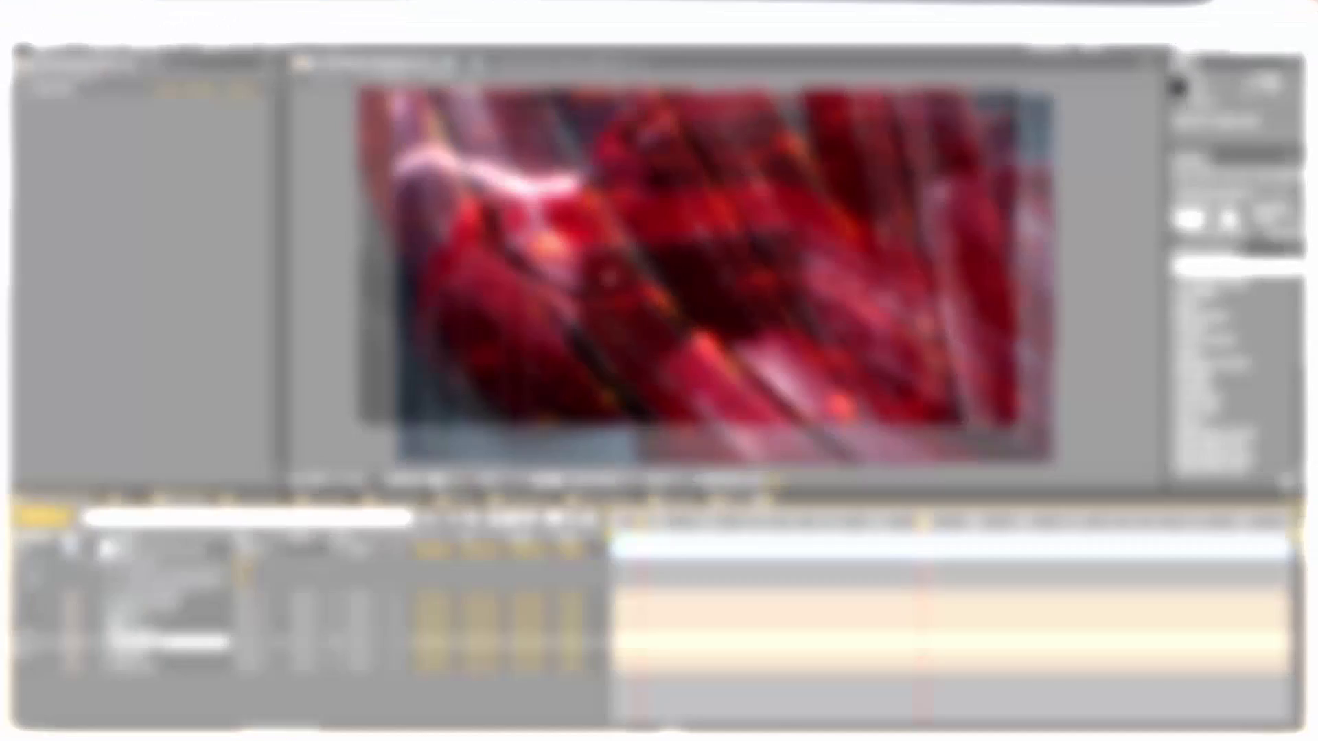